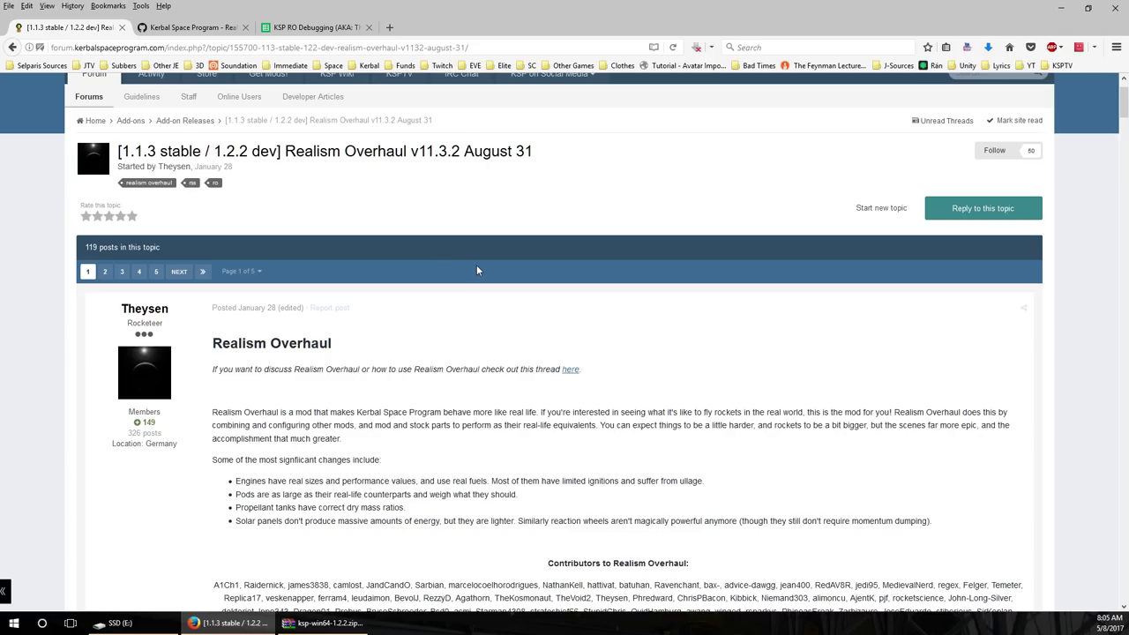
# Scroll down the Realism Overhaul opening post to the Dependencies and Recommendations tables
pyautogui.scroll(-1, 477, 271)
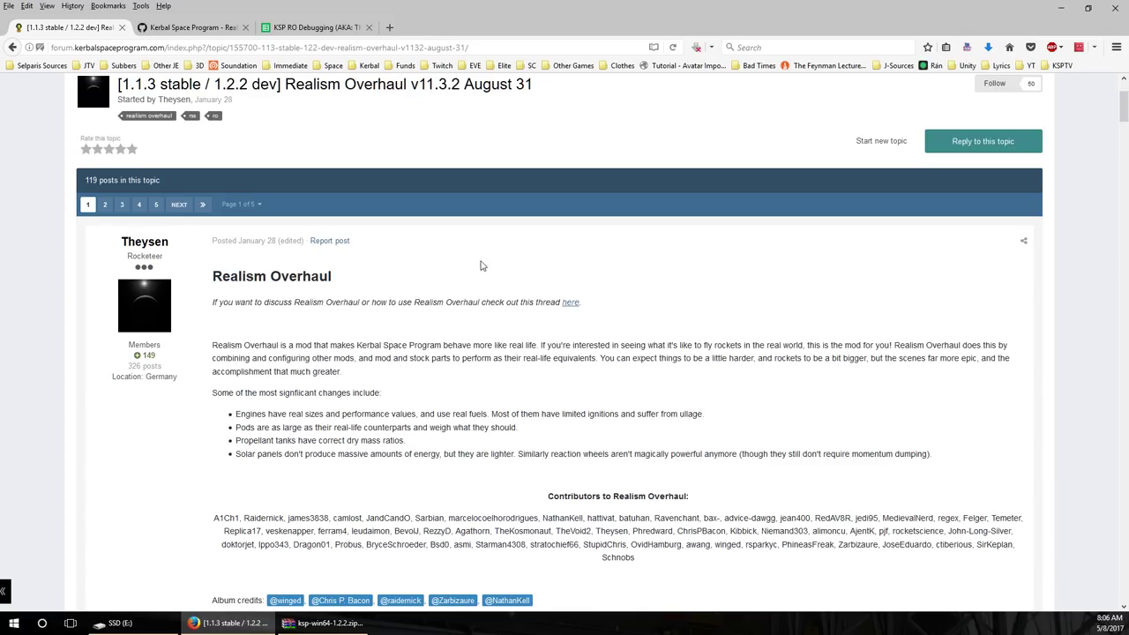
pyautogui.scroll(-1, 481, 267)
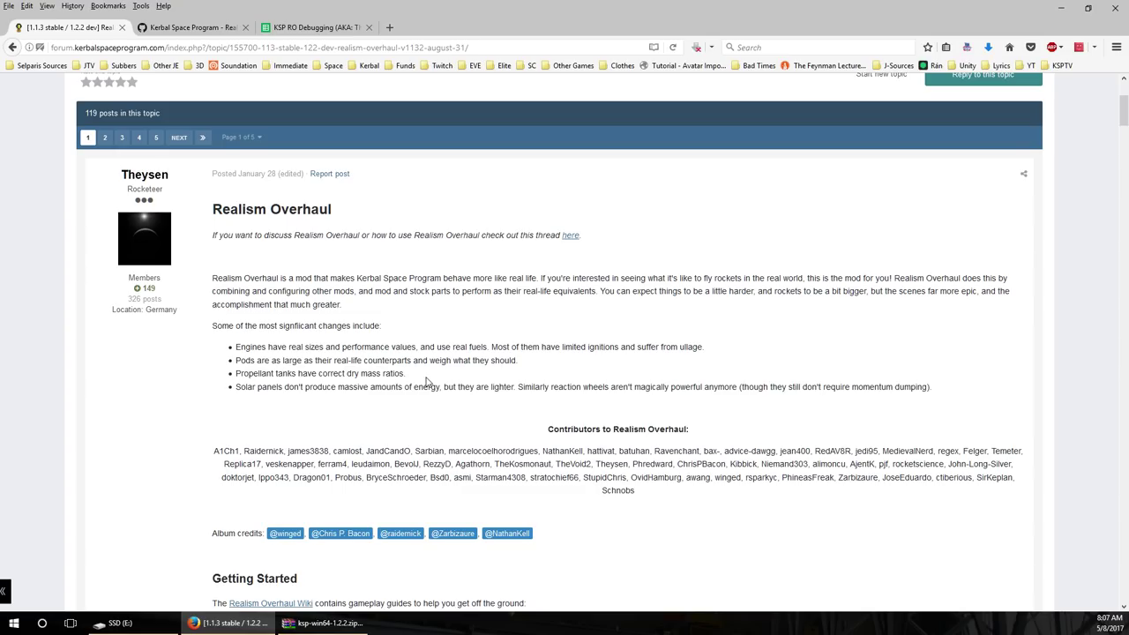
pyautogui.scroll(-1, 415, 406)
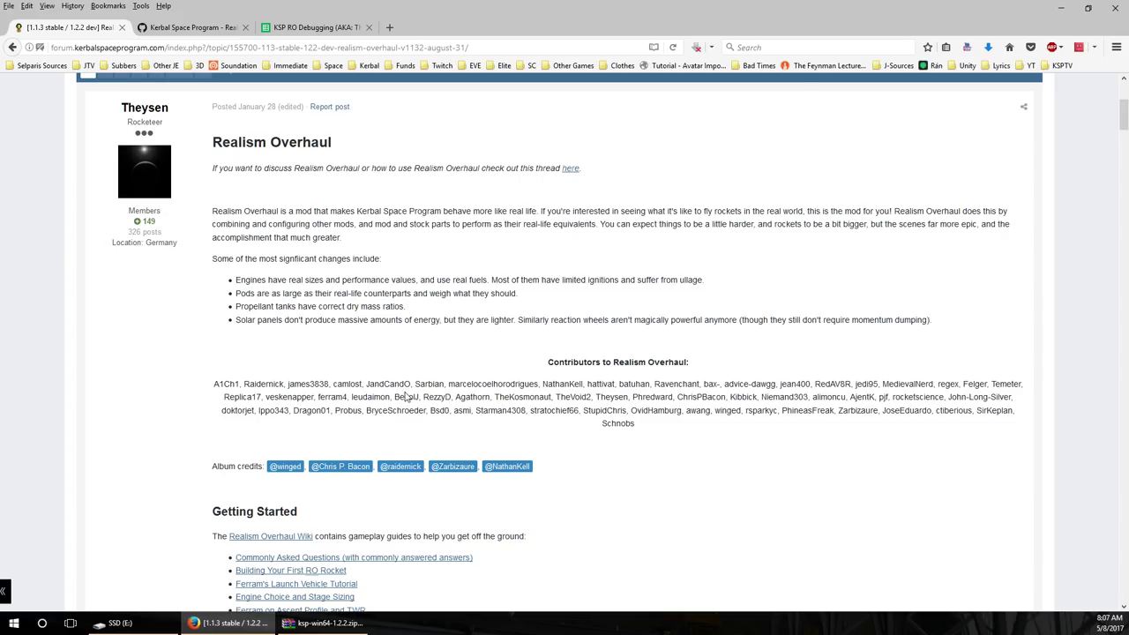
pyautogui.scroll(1, 406, 397)
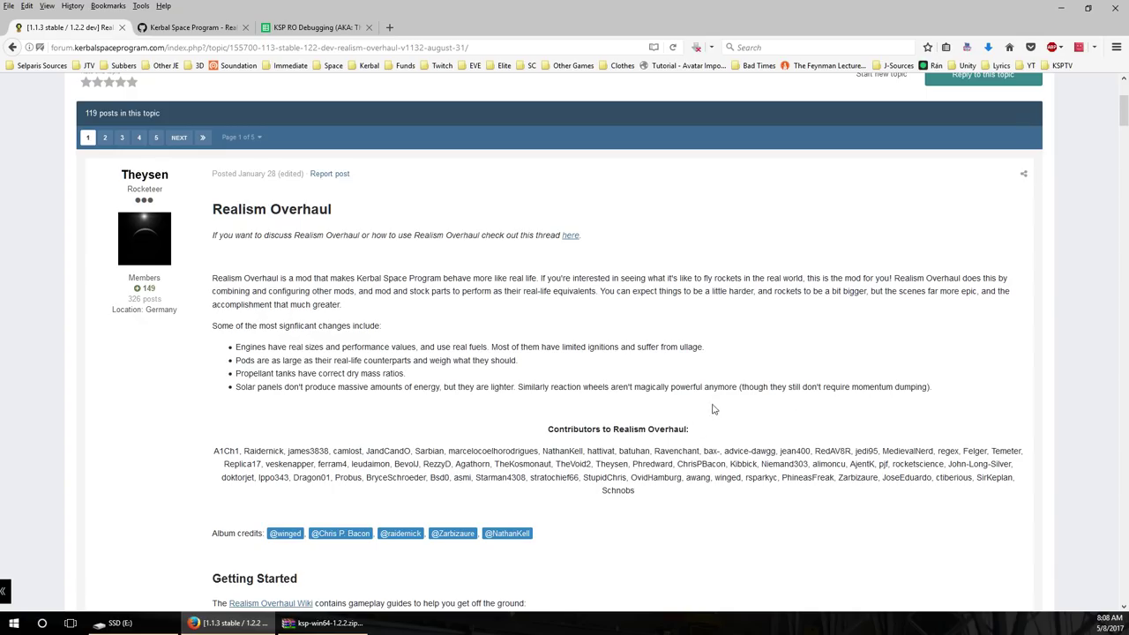
pyautogui.scroll(-3, 712, 410)
pyautogui.scroll(-5, 712, 408)
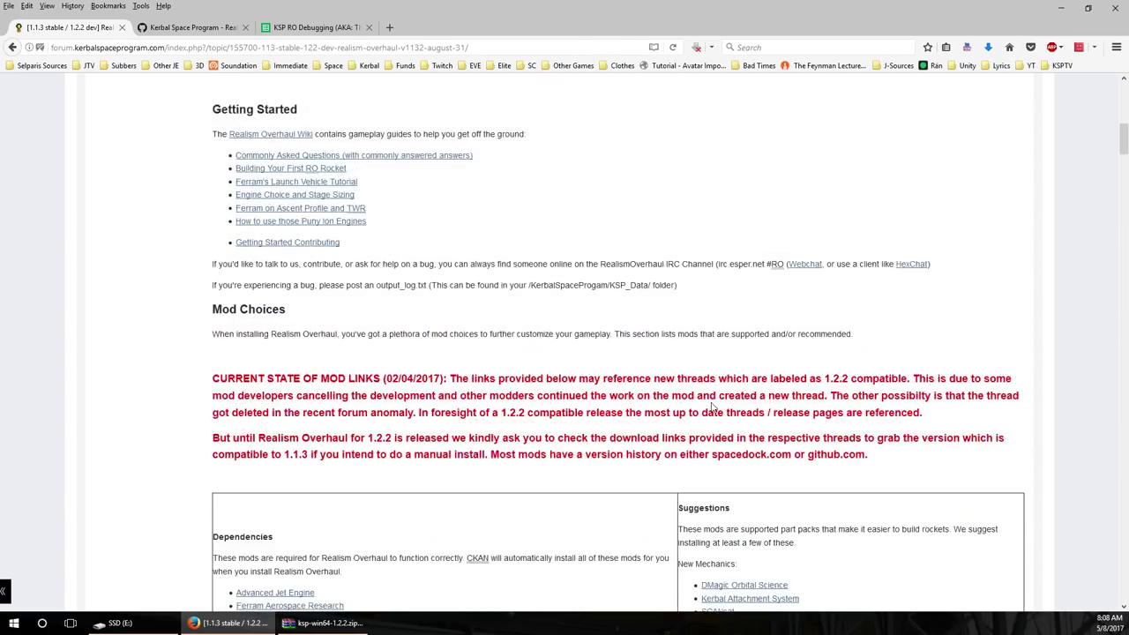
pyautogui.scroll(10, 708, 411)
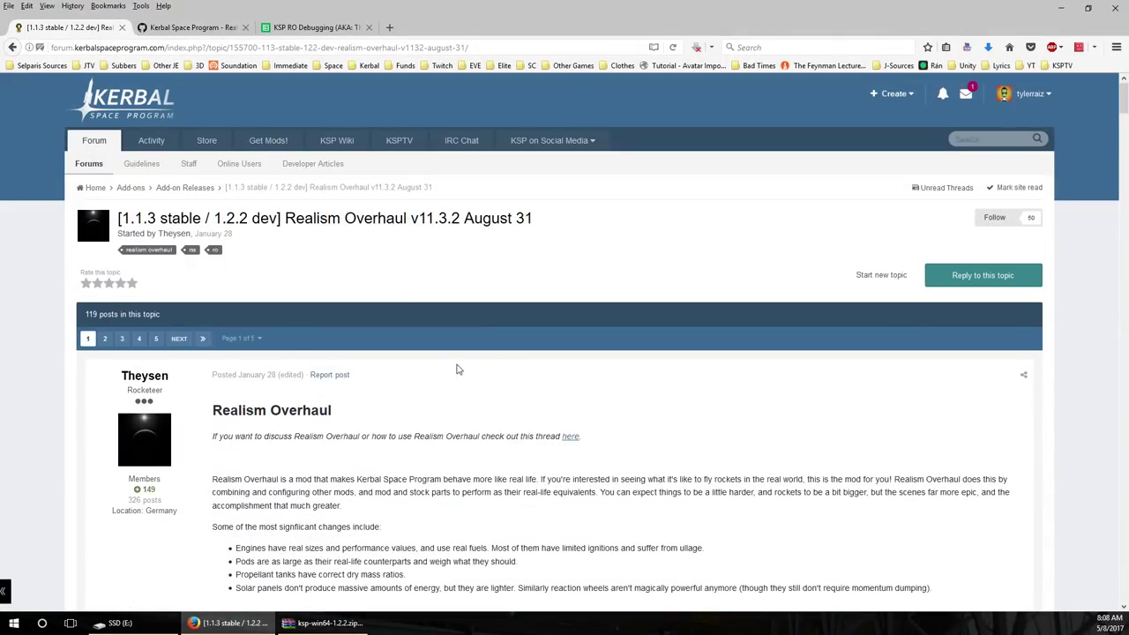
pyautogui.scroll(-4, 457, 369)
pyautogui.scroll(-8, 457, 369)
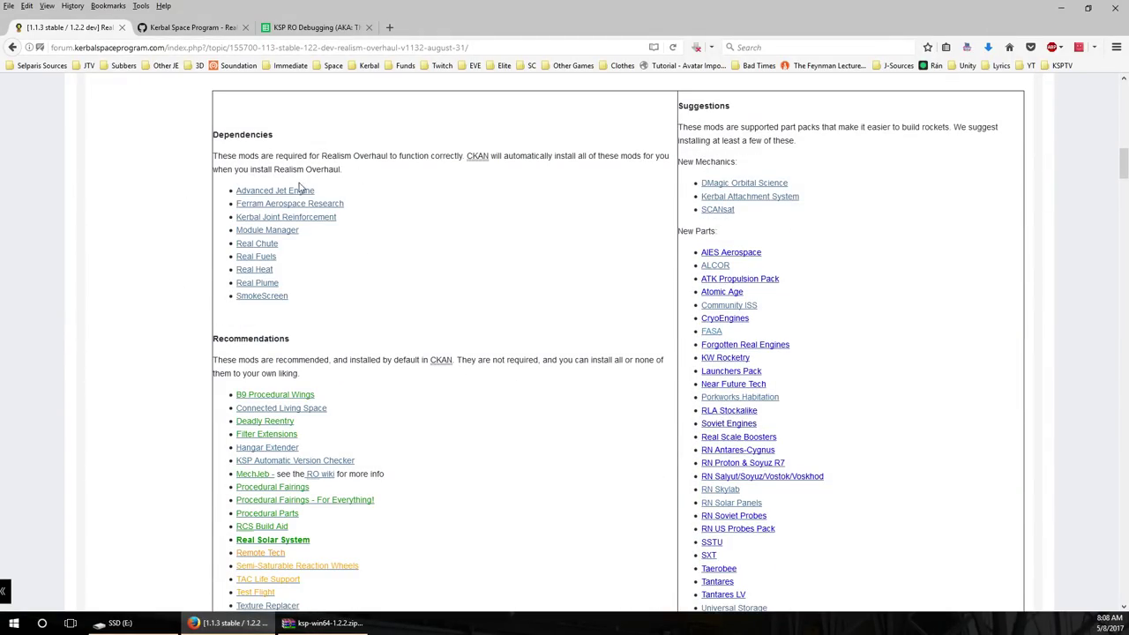
pyautogui.scroll(-3, 368, 222)
pyautogui.scroll(3, 381, 198)
pyautogui.scroll(-4, 370, 309)
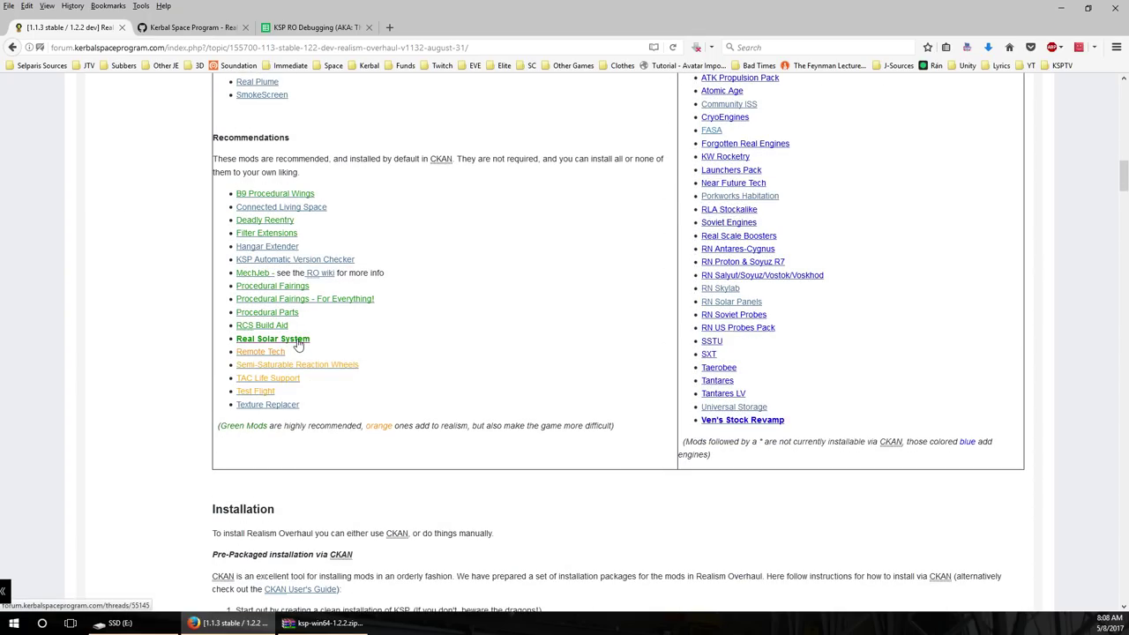
pyautogui.scroll(4, 435, 332)
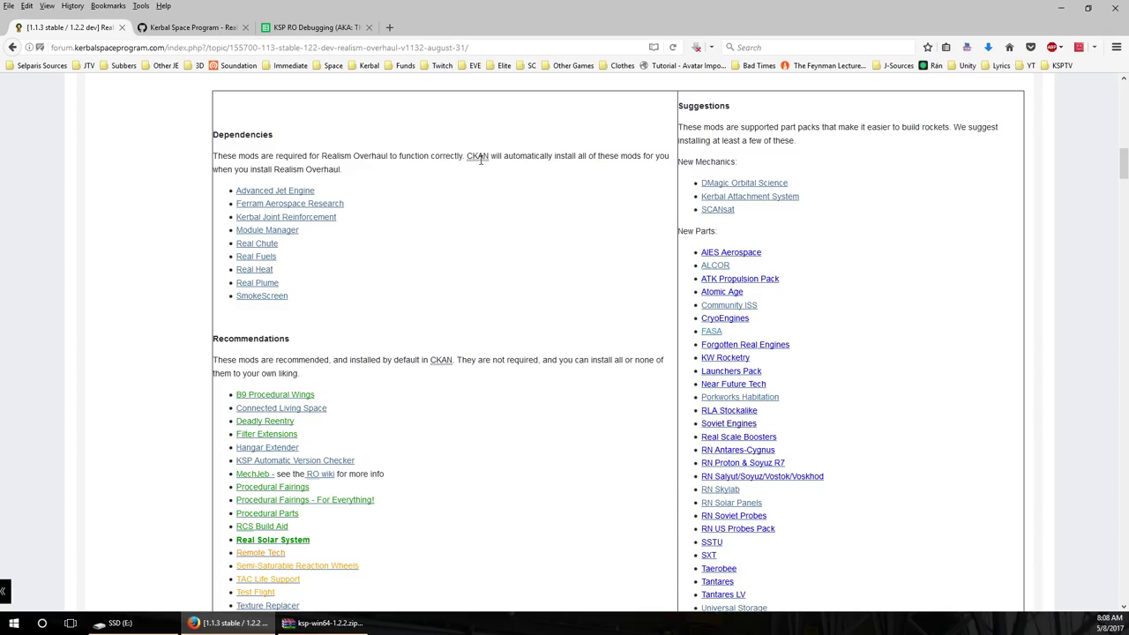
# Read the CKAN tooltip and review the required, recommended and suggested mod lists
pyautogui.moveTo(481, 159)
pyautogui.scroll(-3, 315, 410)
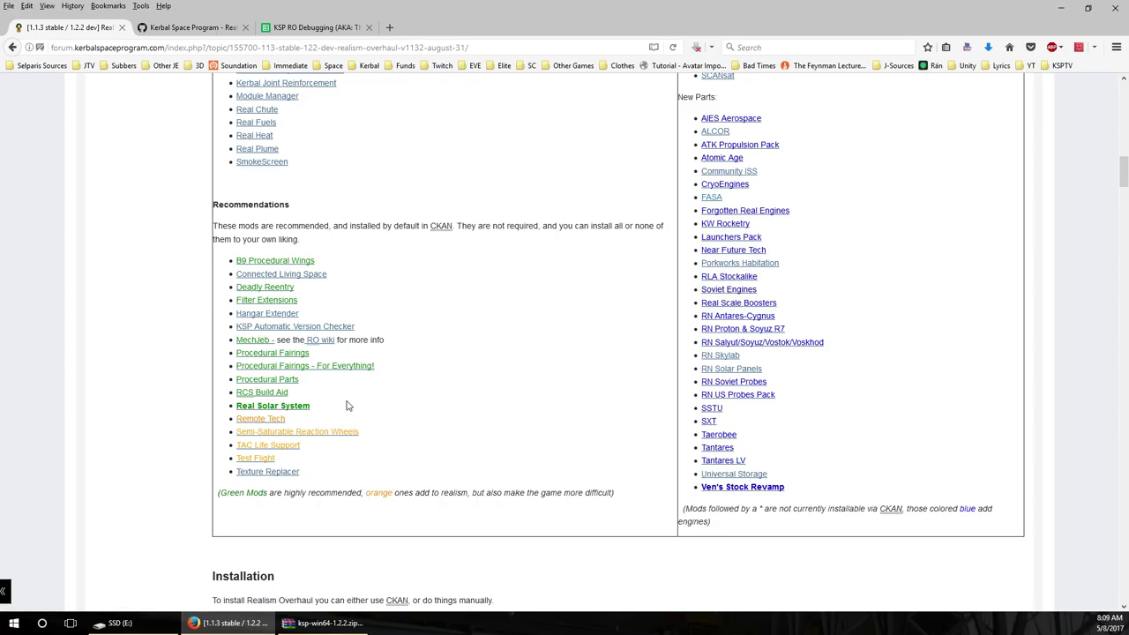
pyautogui.scroll(3, 445, 421)
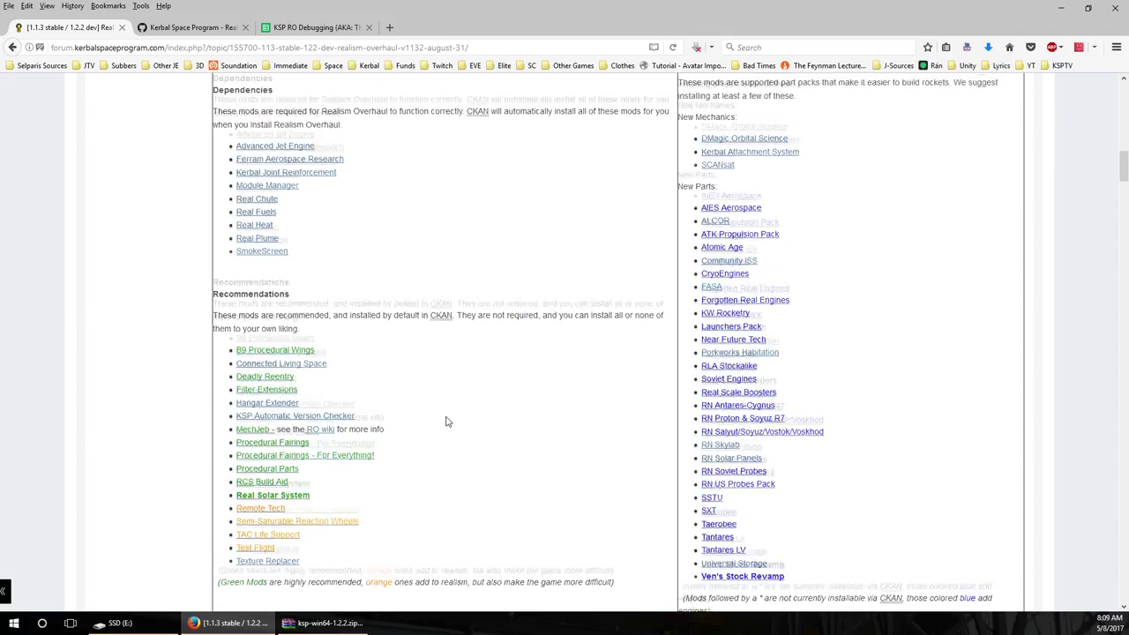
pyautogui.scroll(-1, 446, 421)
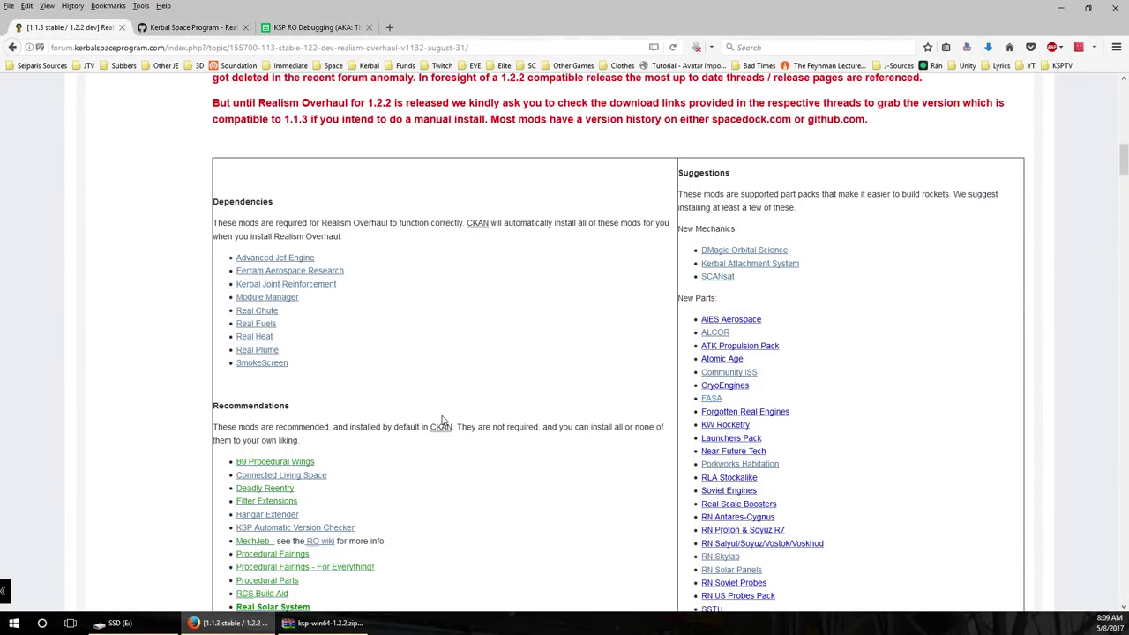
# Make a new empty folder called Test on the E: drive and open it
pyautogui.click(114, 623)
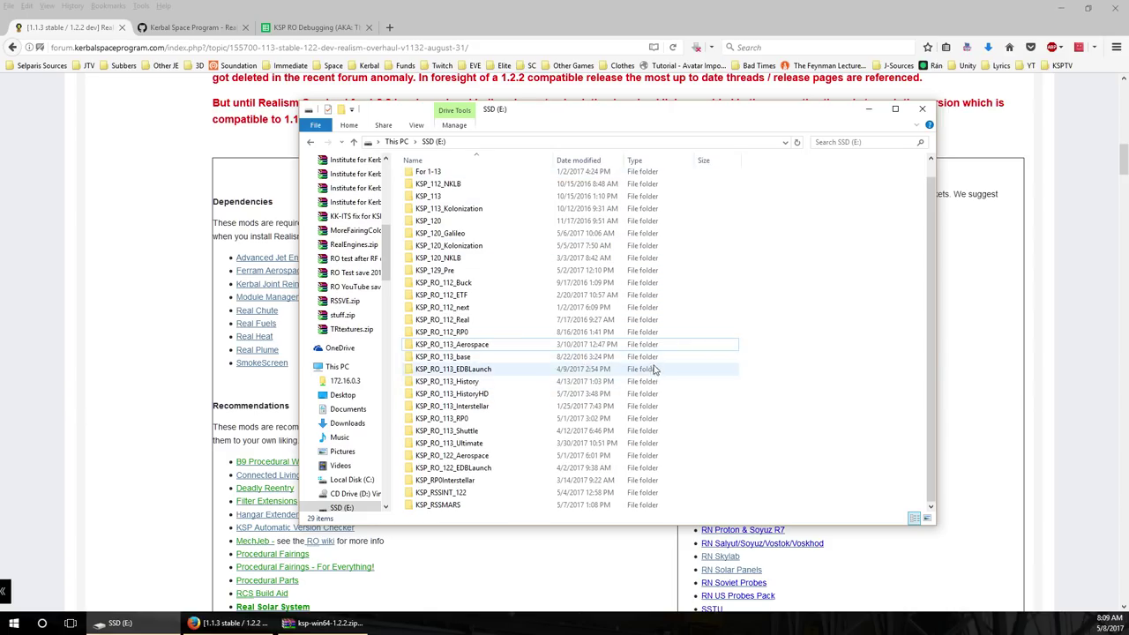
pyautogui.rightClick(858, 332)
pyautogui.moveTo(914, 474)
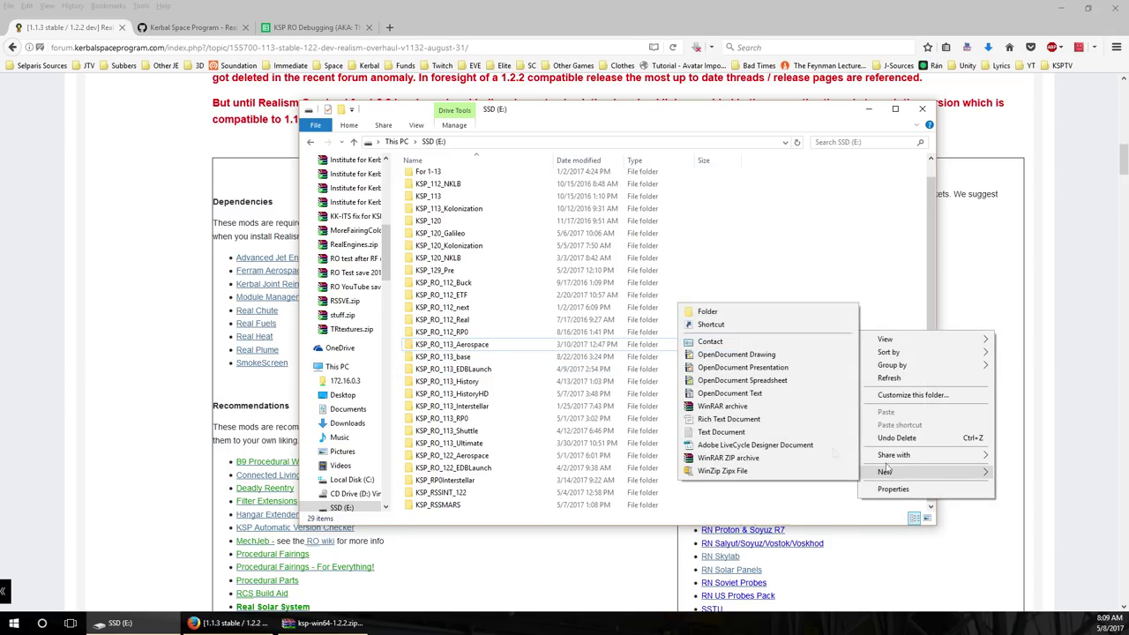
pyautogui.click(745, 312)
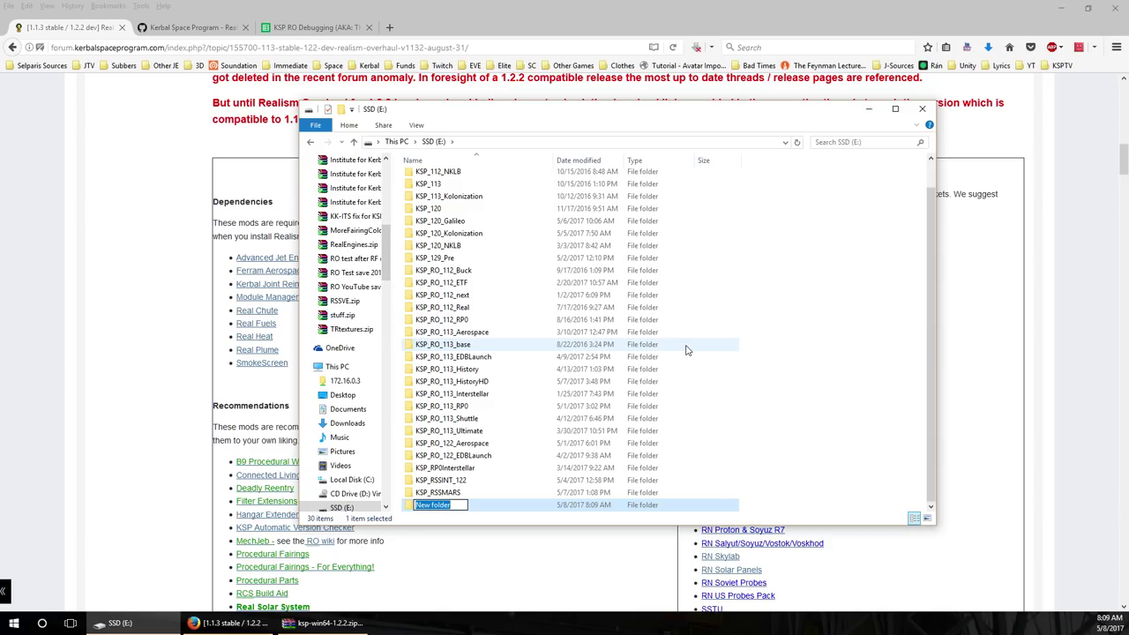
pyautogui.write('Test')
pyautogui.press('Return')
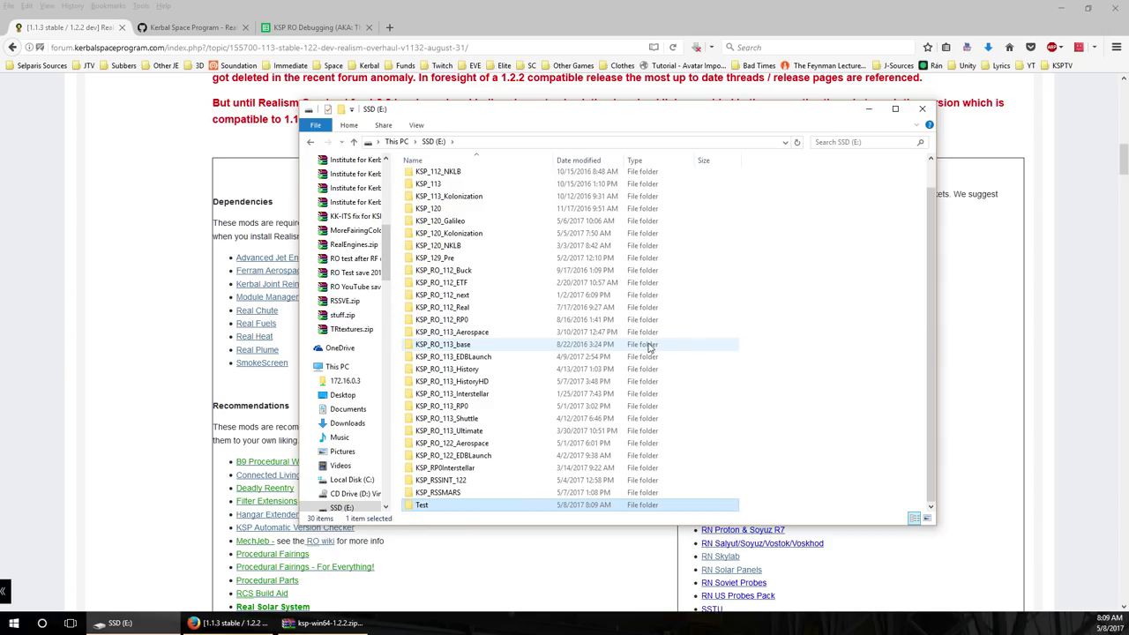
pyautogui.doubleClick(517, 505)
pyautogui.moveTo(619, 120); pyautogui.dragTo(644, 125)
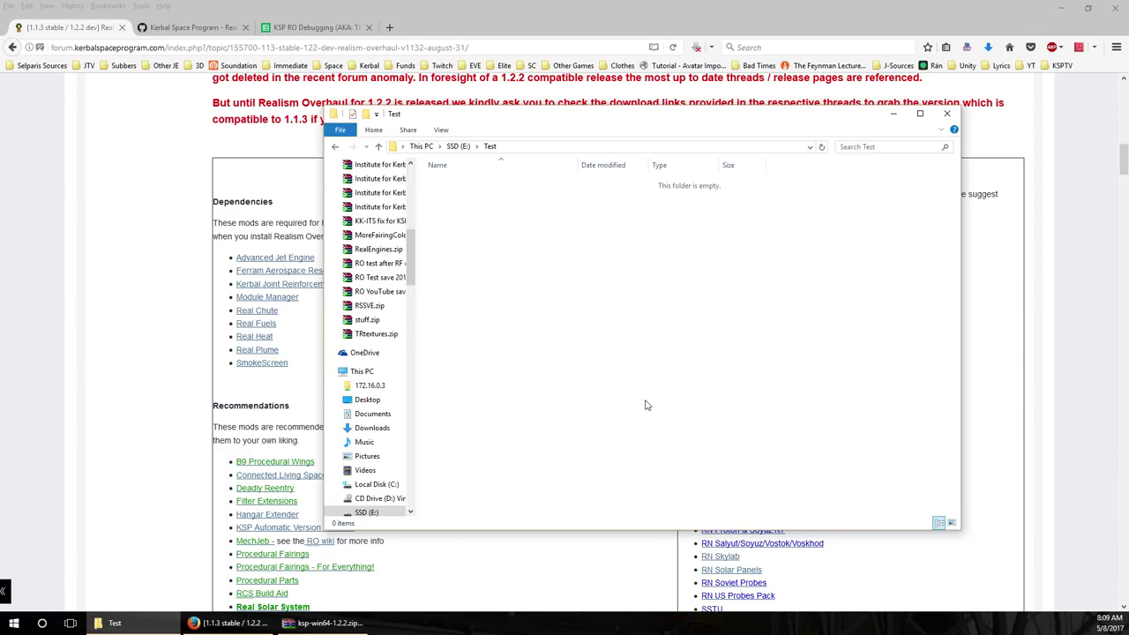
# Copy all 15 KSP_win64 folders and files from ksp-win64-1.2.2.zip into Test, then close WinRAR
pyautogui.click(327, 622)
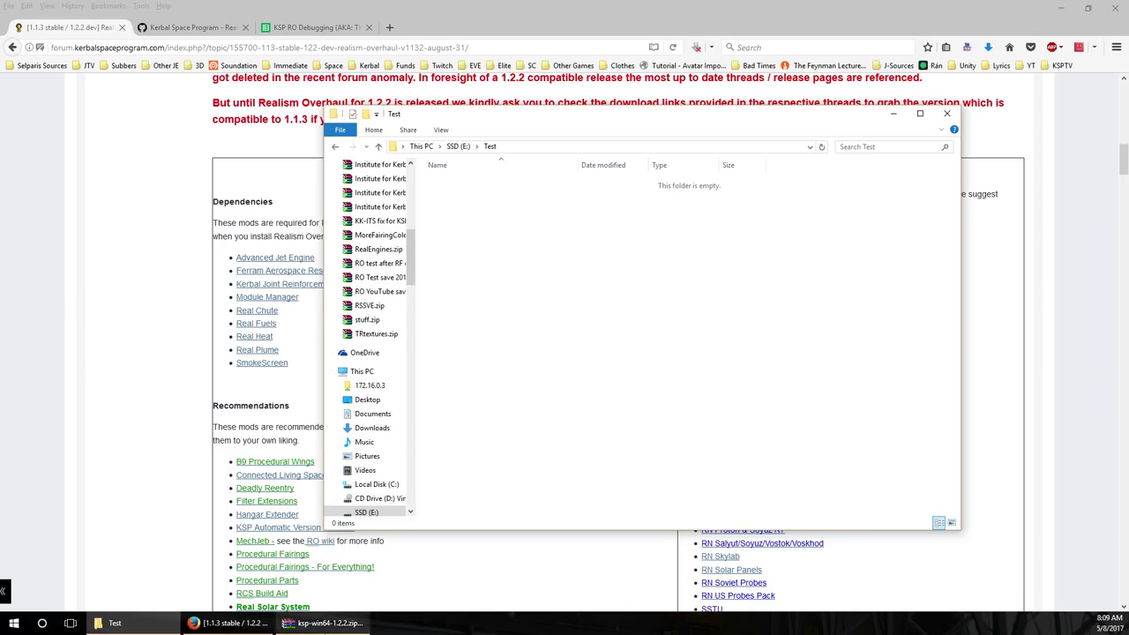
pyautogui.moveTo(697, 265); pyautogui.dragTo(300, 114)
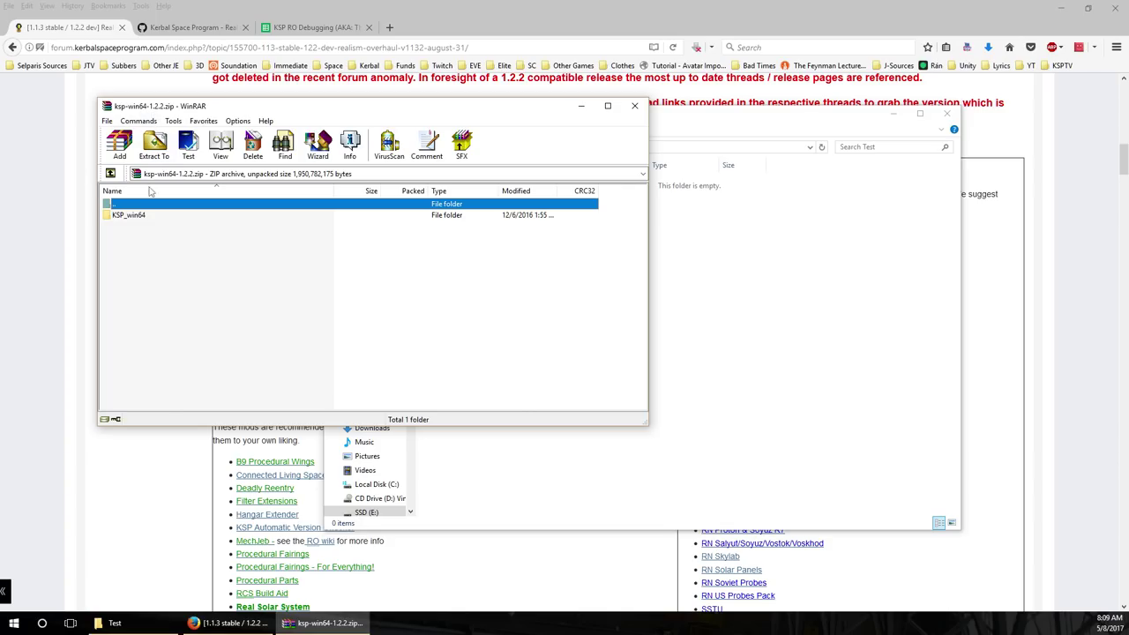
pyautogui.doubleClick(128, 216)
pyautogui.moveTo(176, 385); pyautogui.dragTo(177, 217)
pyautogui.moveTo(177, 217); pyautogui.dragTo(695, 331)
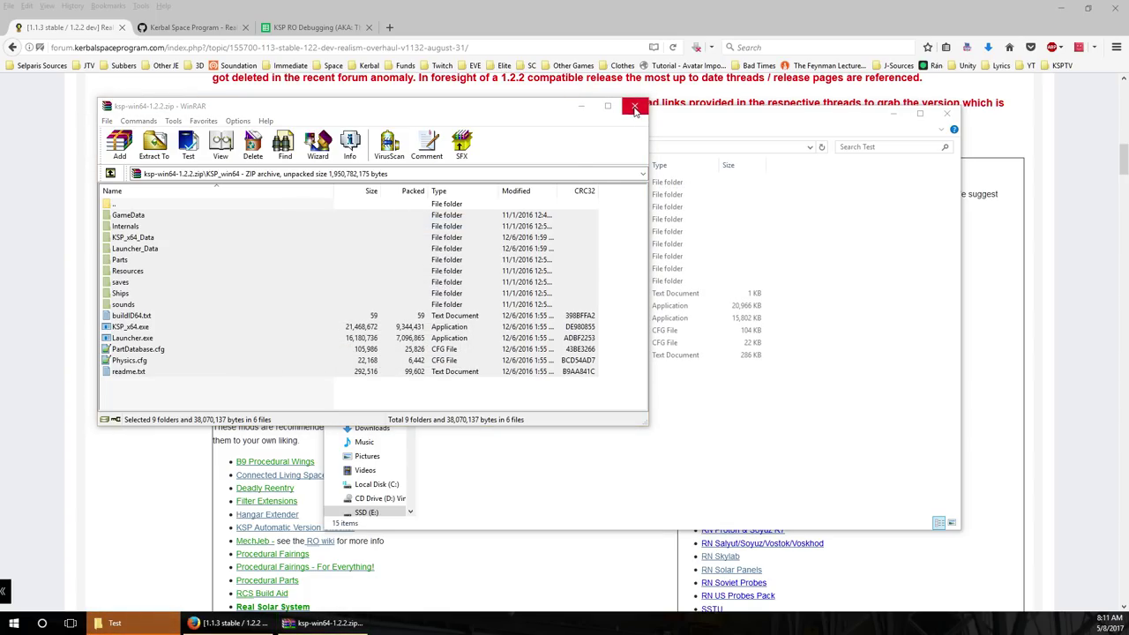
pyautogui.click(635, 107)
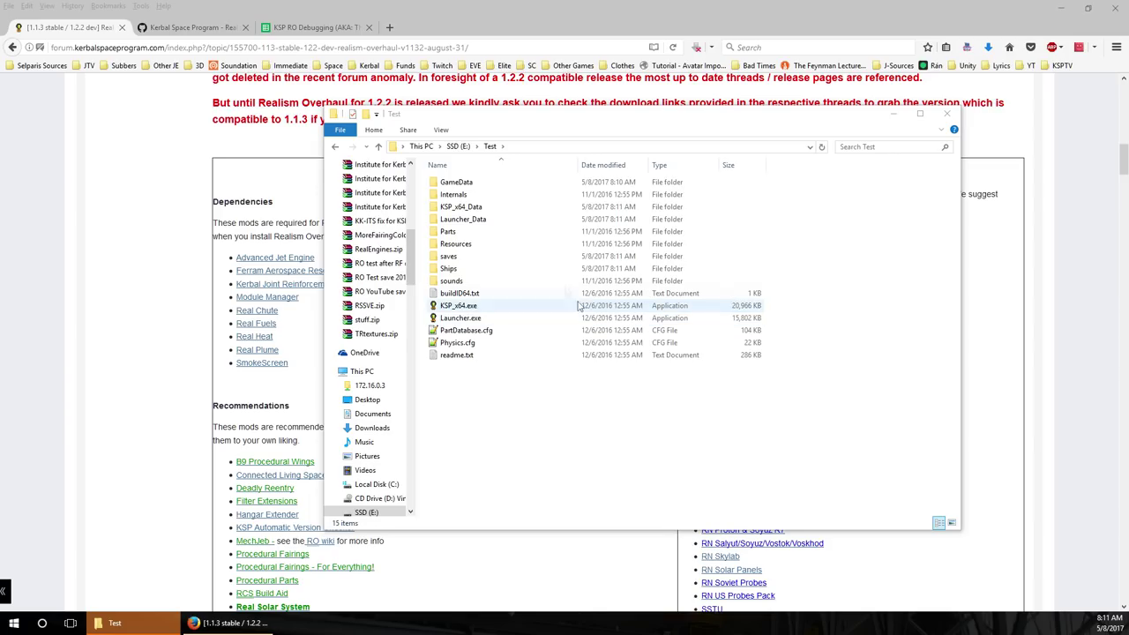
# Copy settings.cfg from the KSP_RSSMARS install folder on the E: drive
pyautogui.click(460, 147)
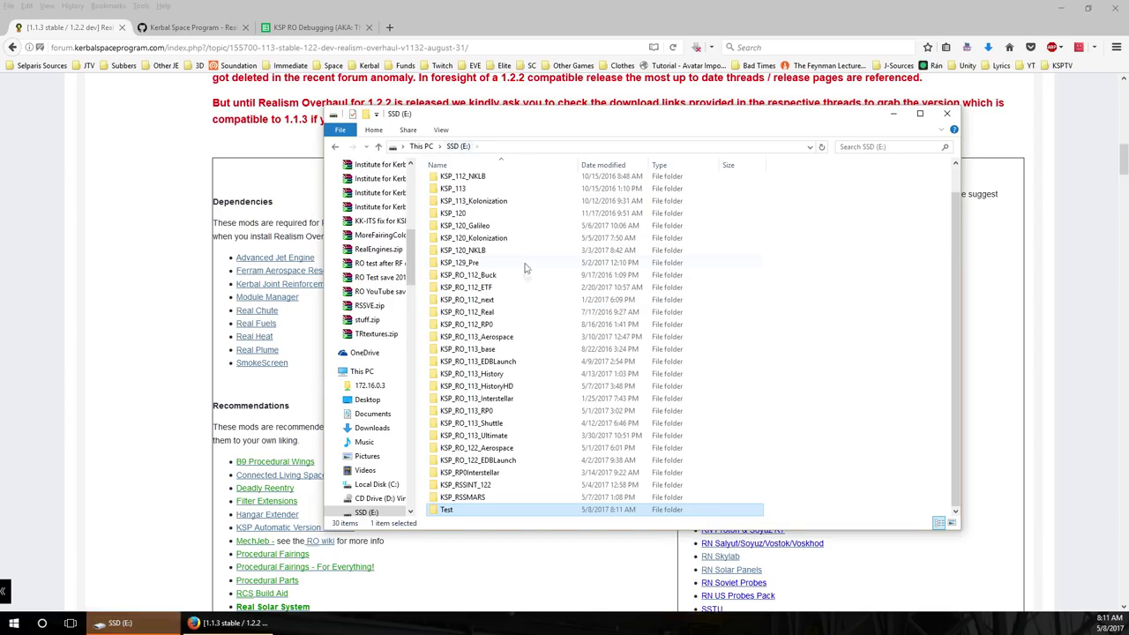
pyautogui.doubleClick(463, 497)
pyautogui.scroll(-1, 472, 425)
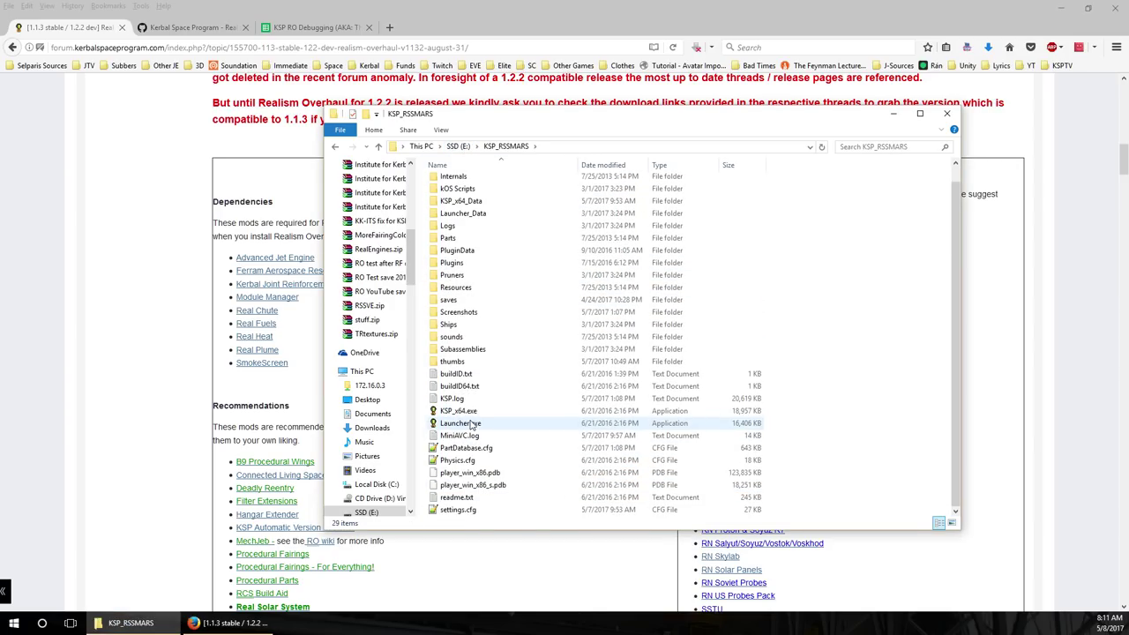
pyautogui.rightClick(455, 513)
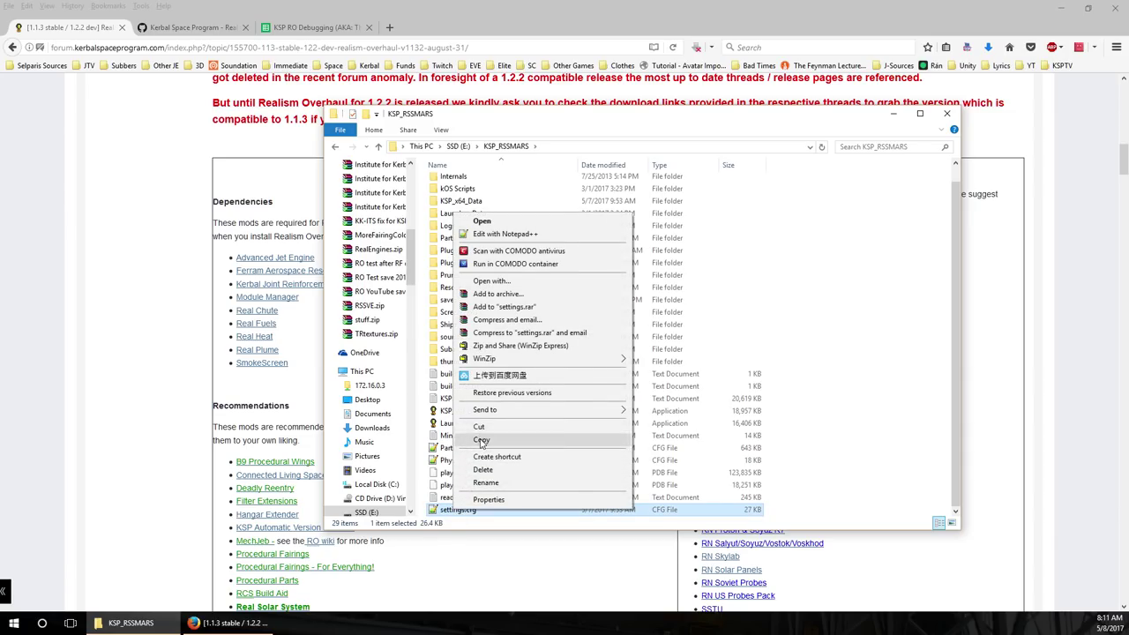
pyautogui.click(482, 439)
# Paste settings.cfg into the Test folder, making 16 items, and return to the forum
pyautogui.click(468, 148)
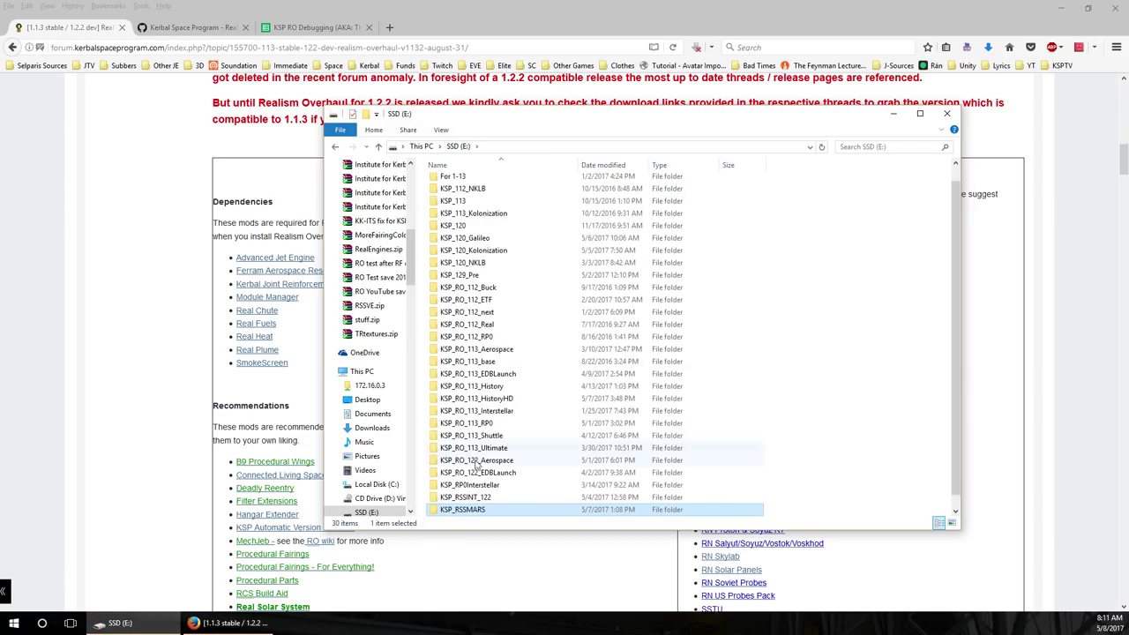
pyautogui.scroll(-1, 494, 397)
pyautogui.doubleClick(458, 510)
pyautogui.rightClick(489, 425)
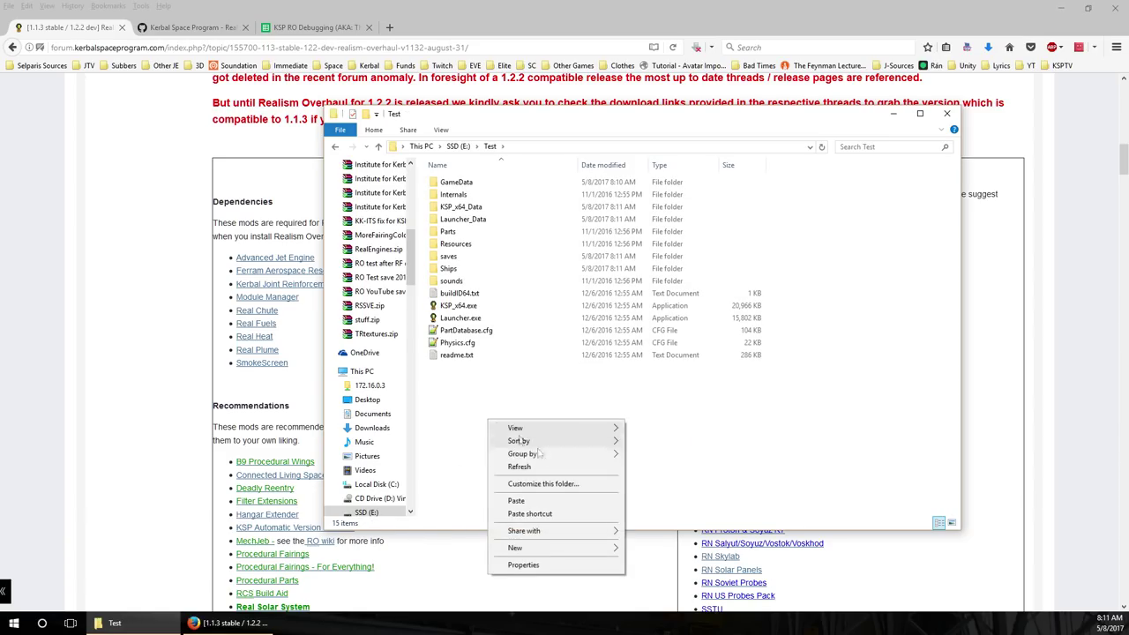
pyautogui.click(520, 501)
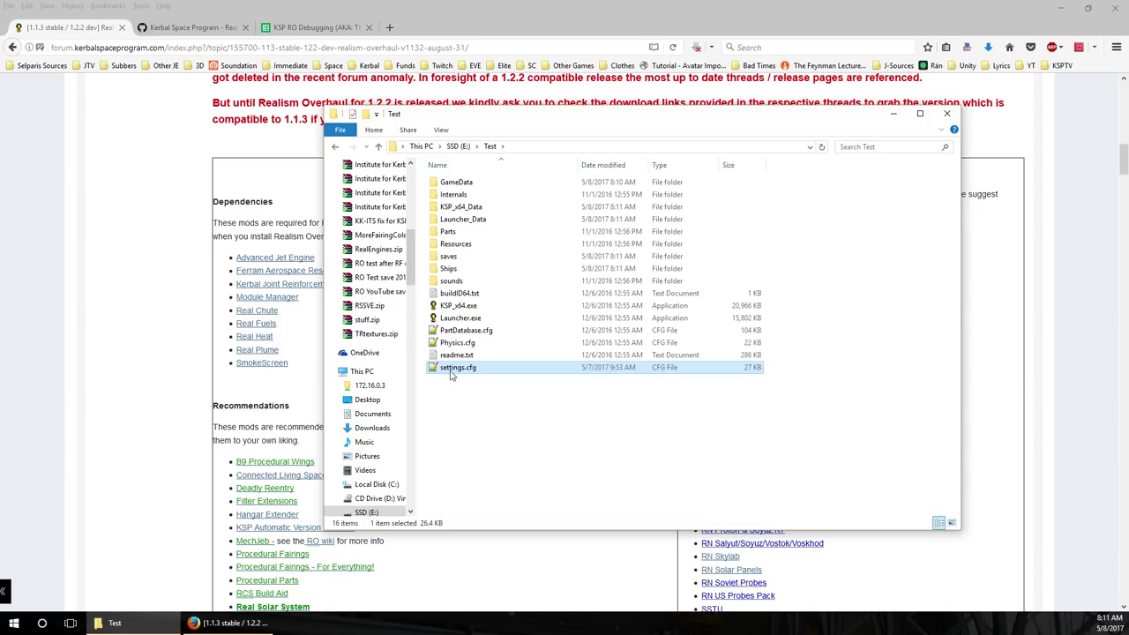
pyautogui.moveTo(527, 123); pyautogui.dragTo(567, 153)
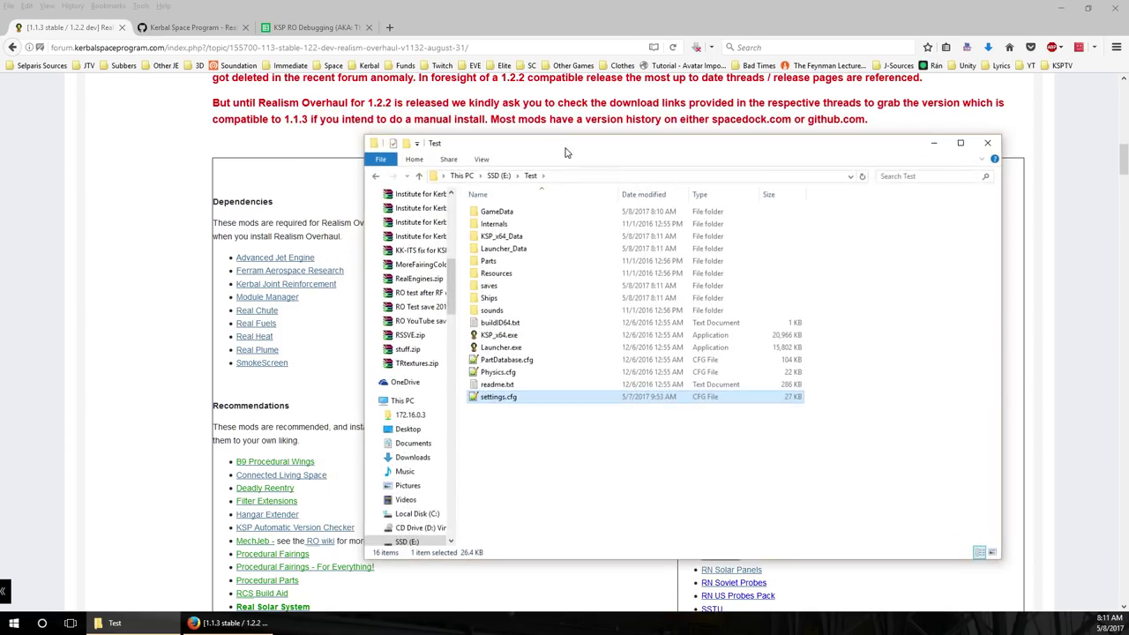
pyautogui.click(523, 9)
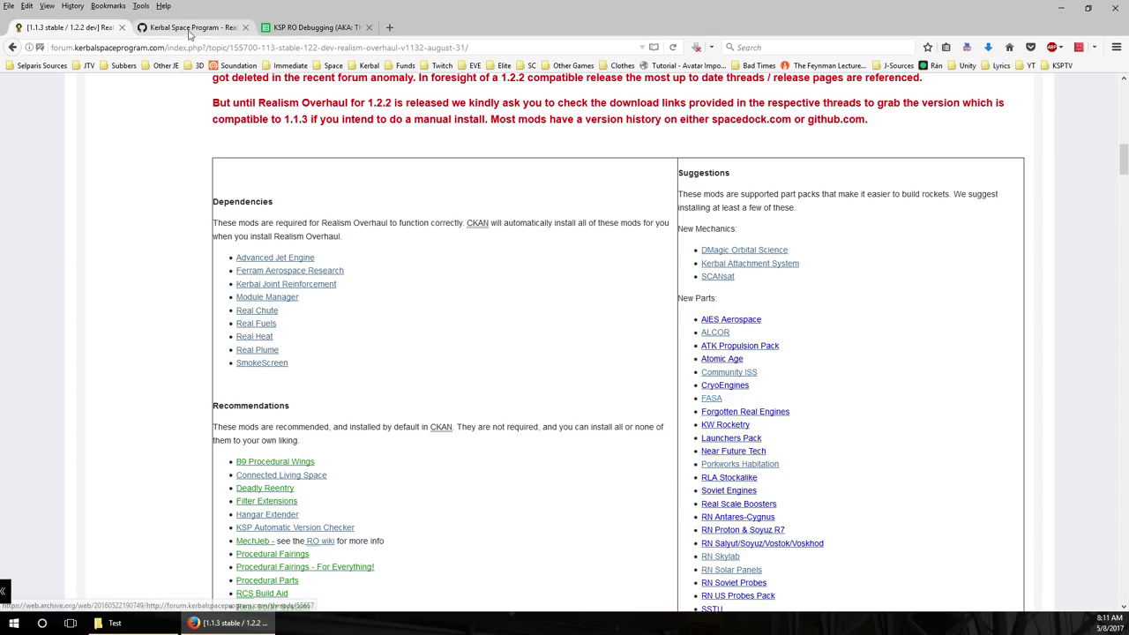
# Scroll through the Realism Overhaul organisation's repository list on GitHub
pyautogui.click(183, 29)
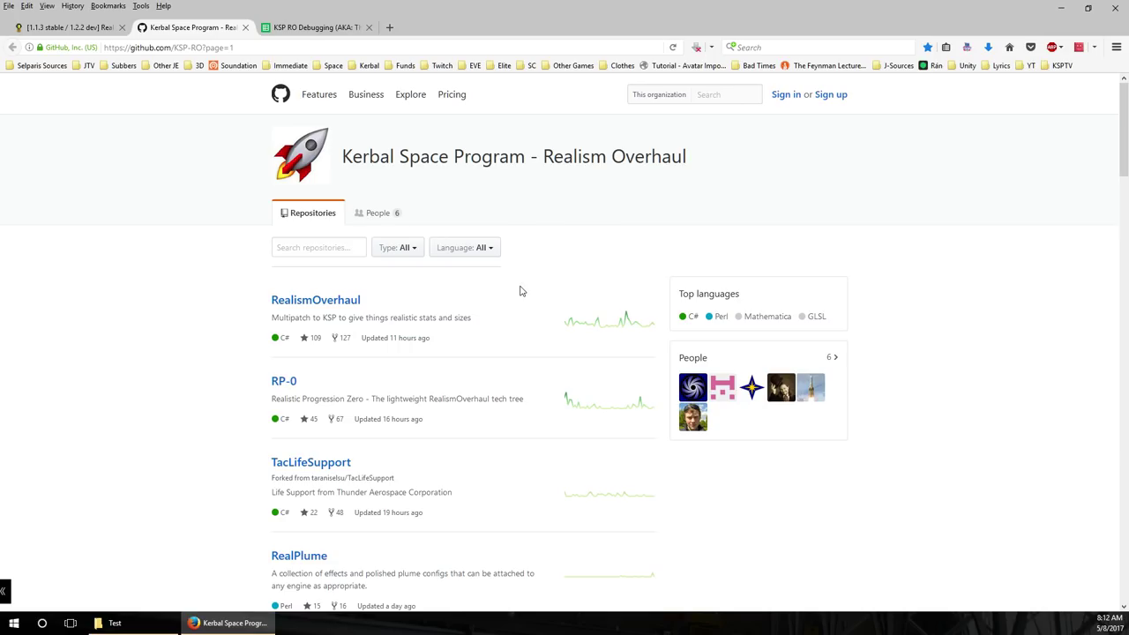
pyautogui.scroll(-3, 456, 295)
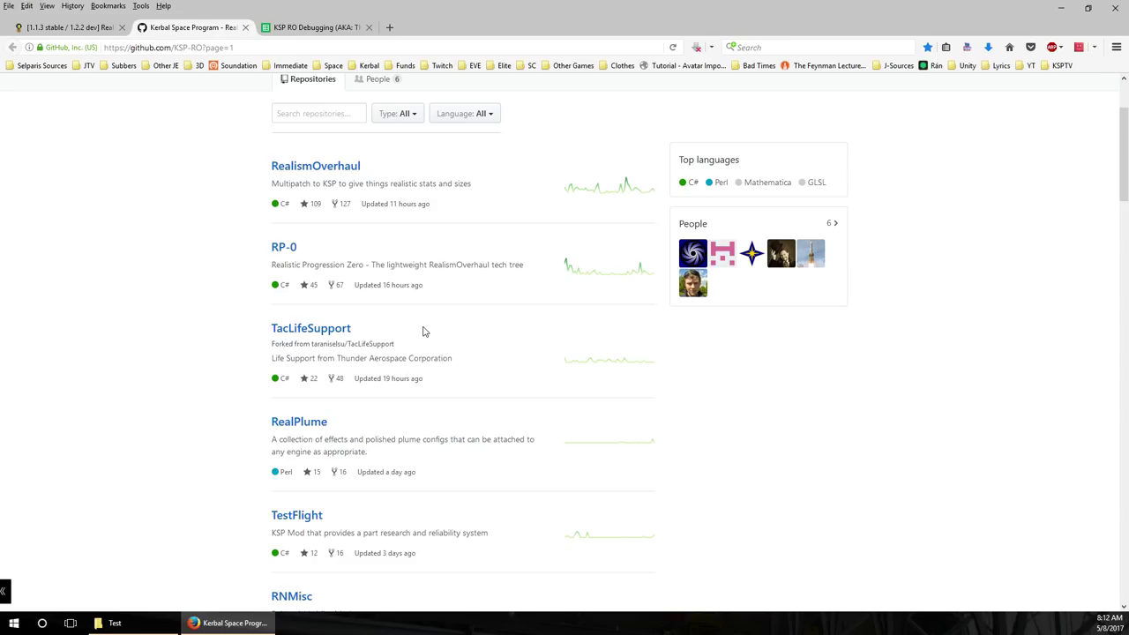
pyautogui.scroll(-4, 397, 297)
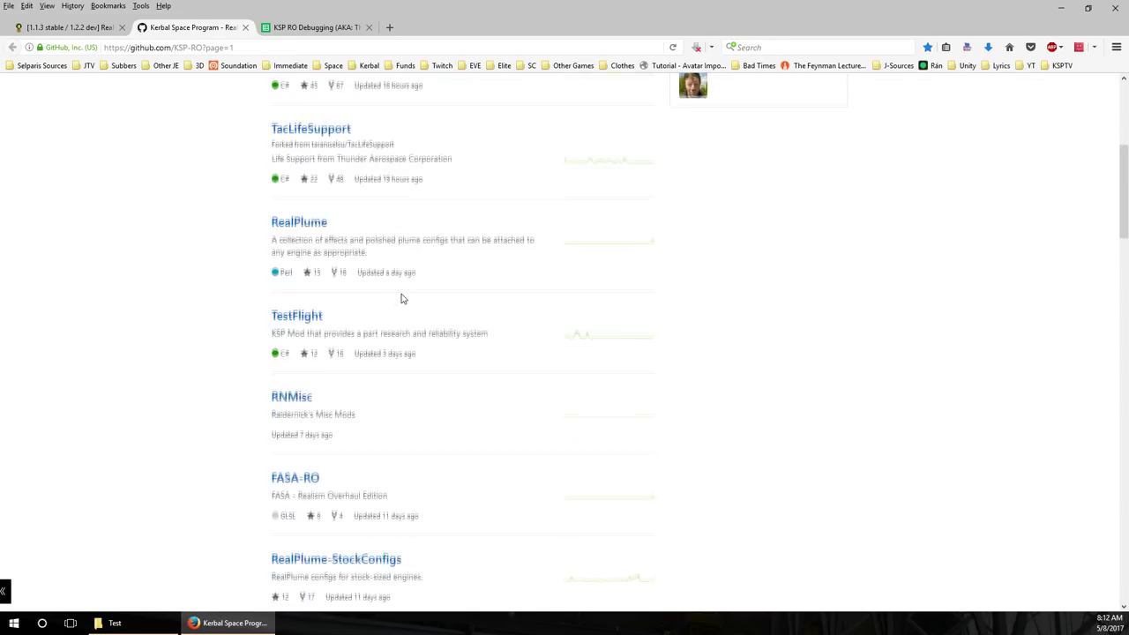
pyautogui.scroll(5, 397, 298)
pyautogui.scroll(2, 398, 305)
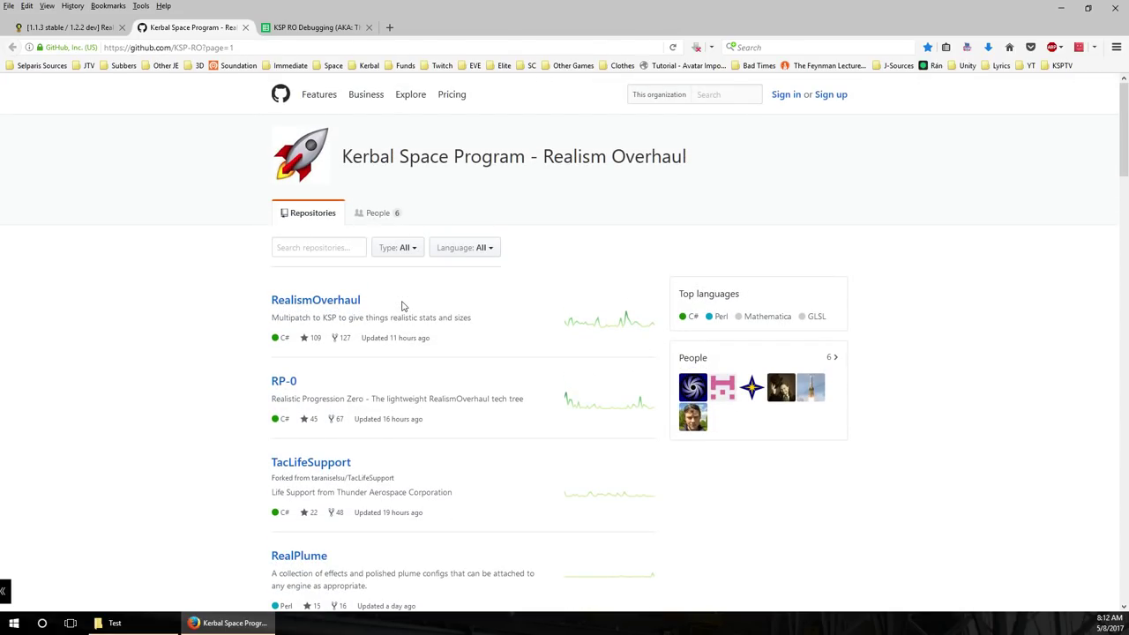
pyautogui.scroll(-4, 407, 304)
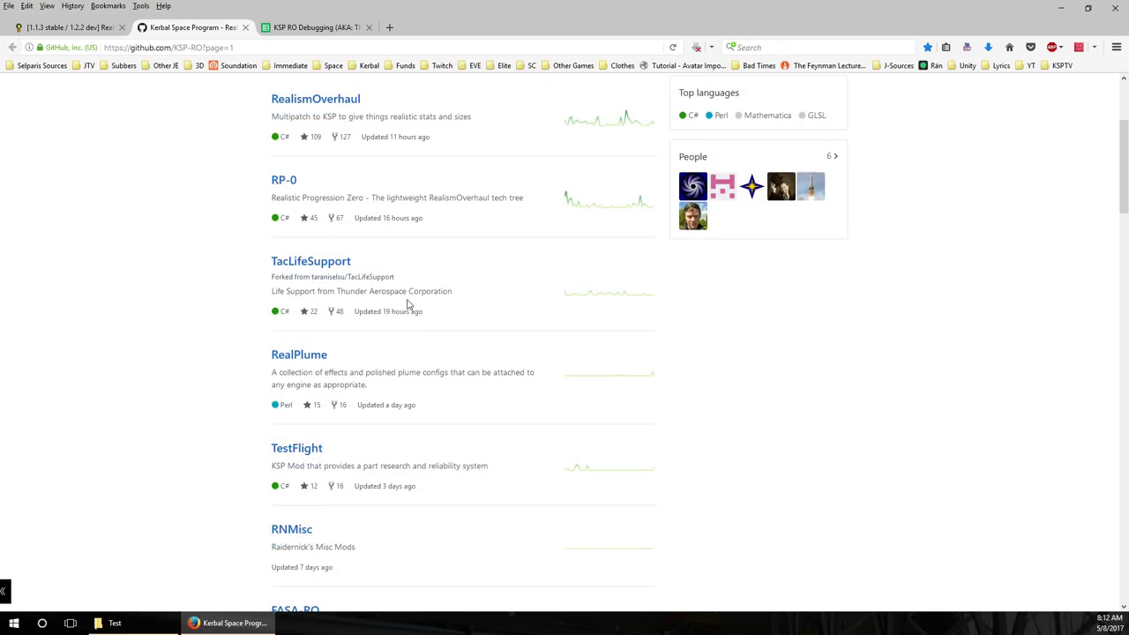
pyautogui.scroll(-4, 407, 299)
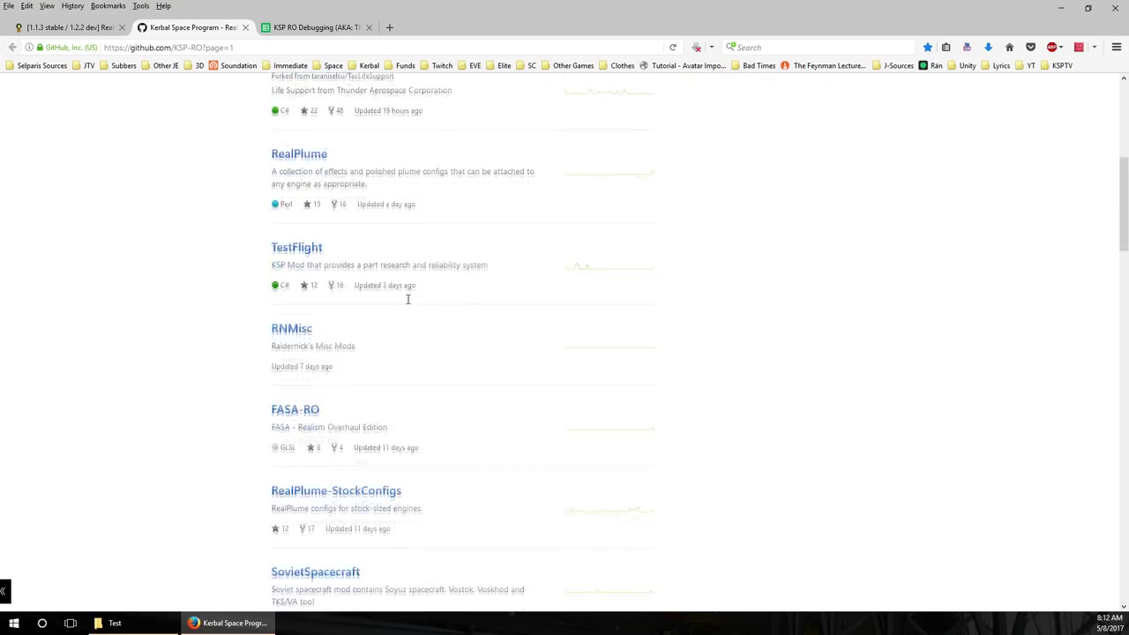
pyautogui.scroll(8, 407, 302)
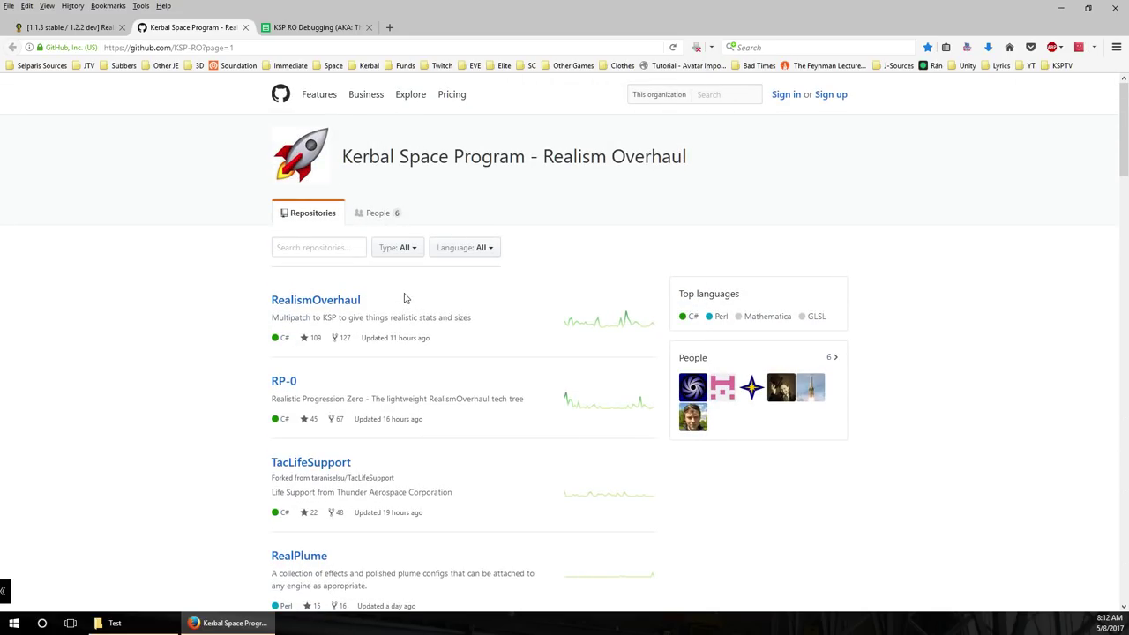
pyautogui.scroll(-1, 403, 307)
# Glance at the Test folder, recheck the repositories, then switch to the KSP RO Debugging spreadsheet
pyautogui.click(114, 623)
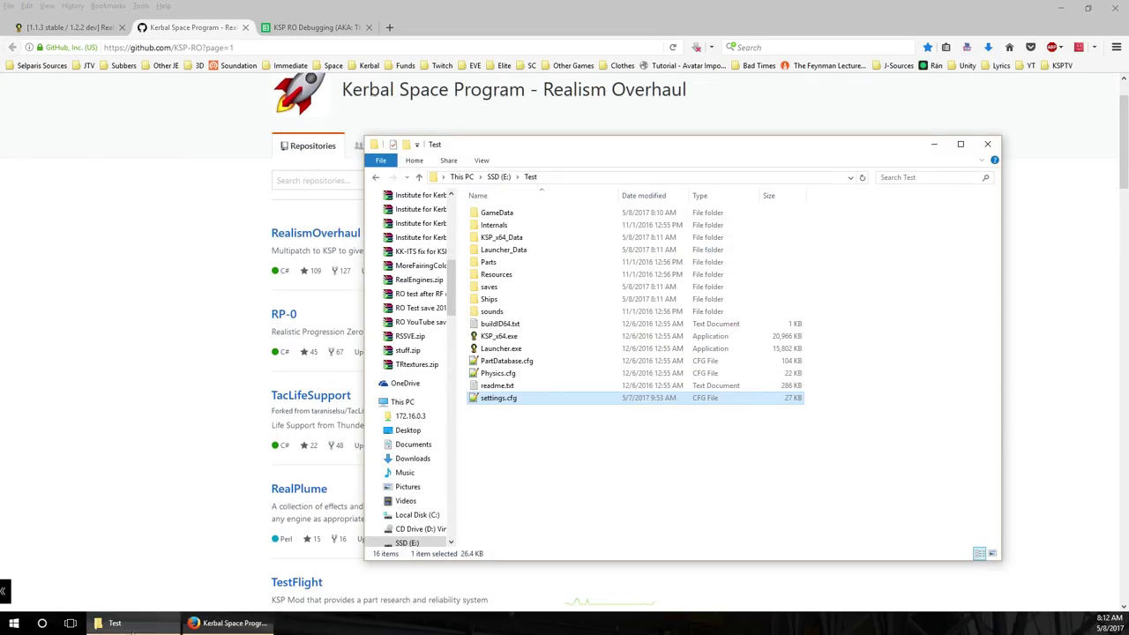
pyautogui.click(89, 276)
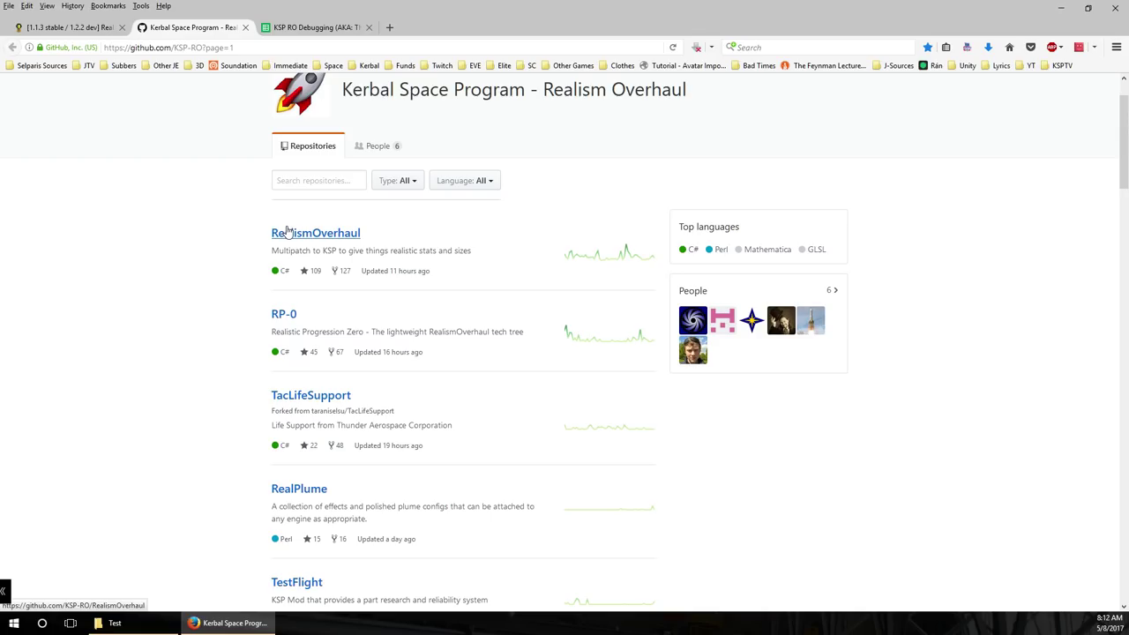
pyautogui.scroll(-3, 227, 266)
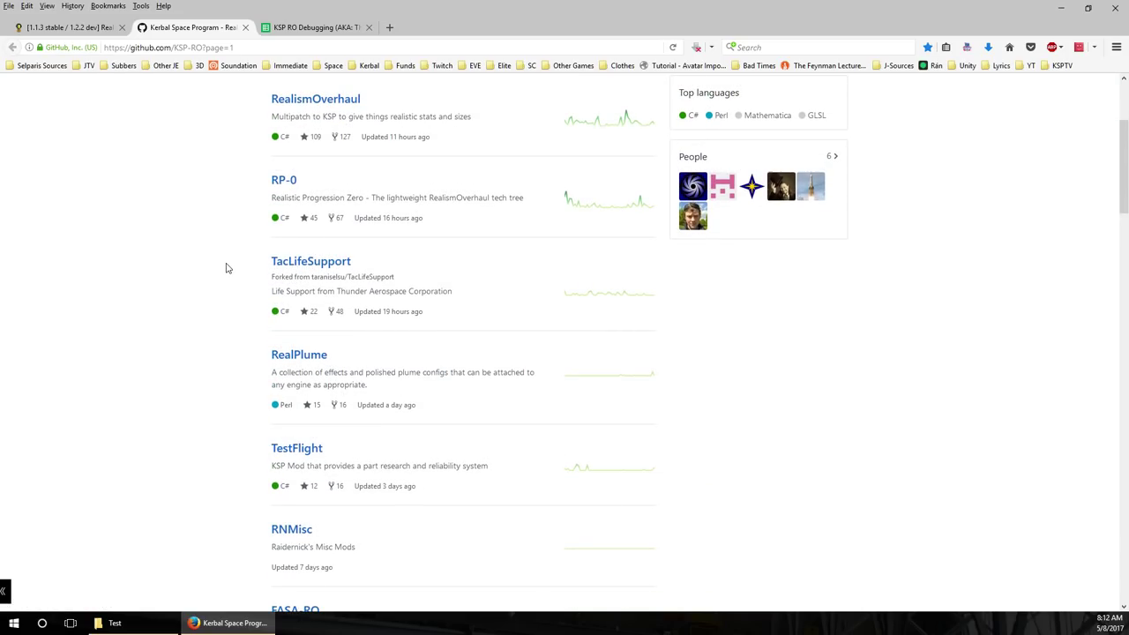
pyautogui.scroll(1, 225, 267)
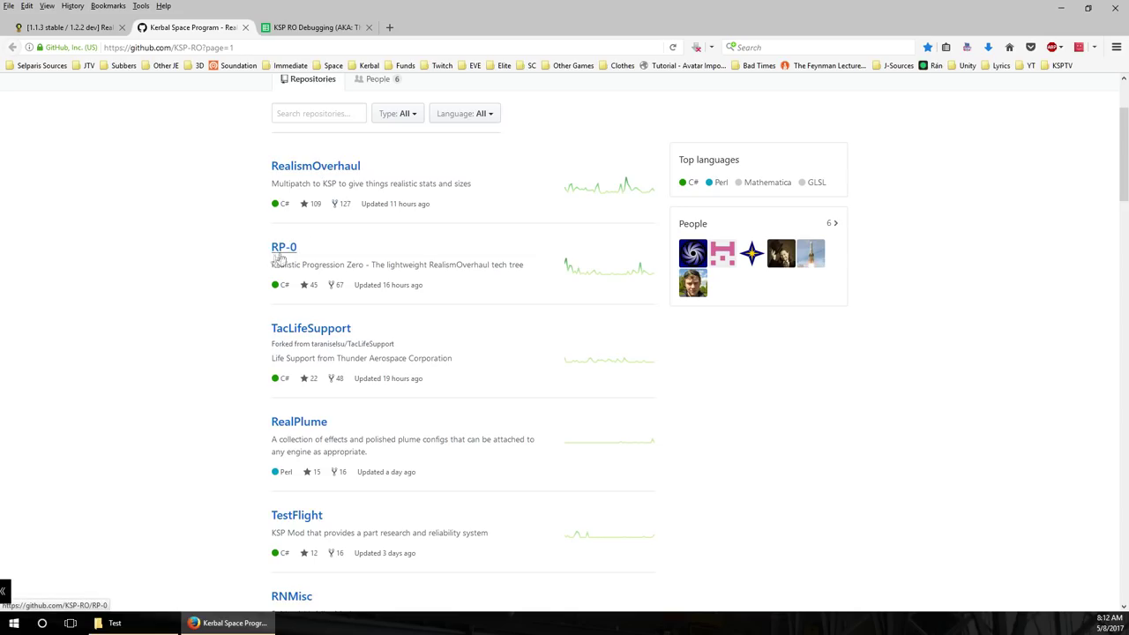
pyautogui.scroll(-3, 328, 380)
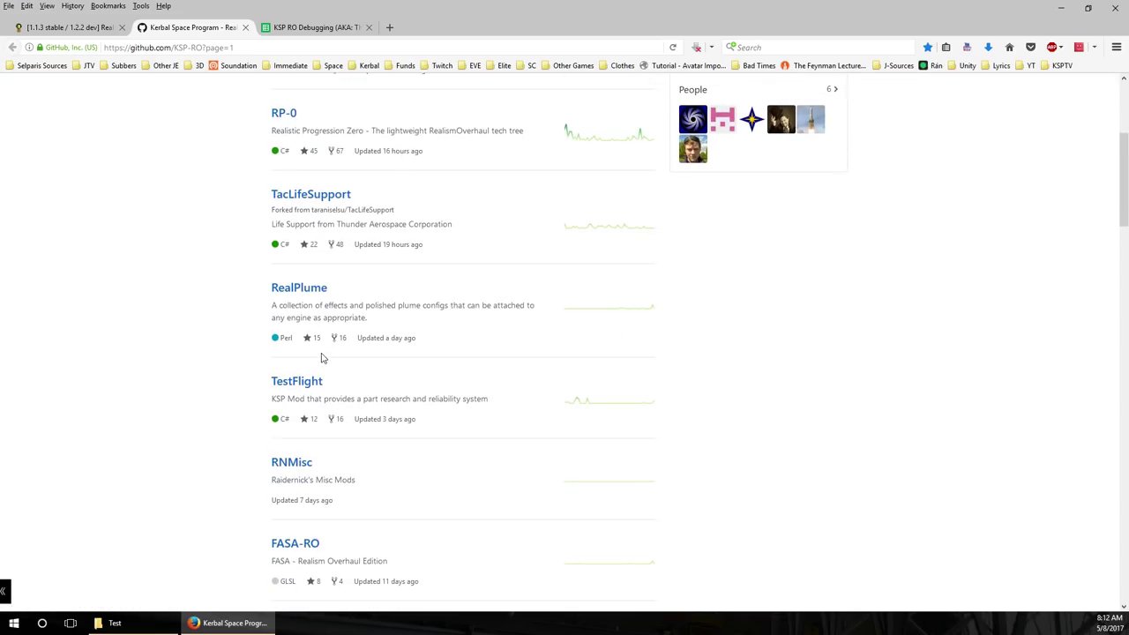
pyautogui.scroll(6, 321, 357)
pyautogui.click(311, 27)
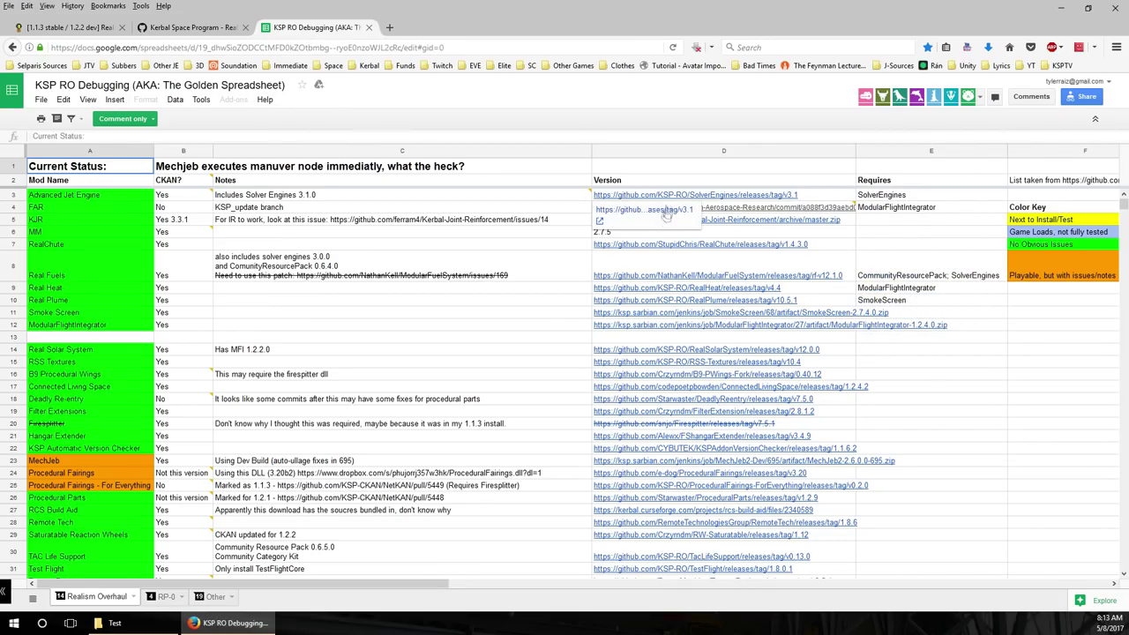
pyautogui.click(193, 28)
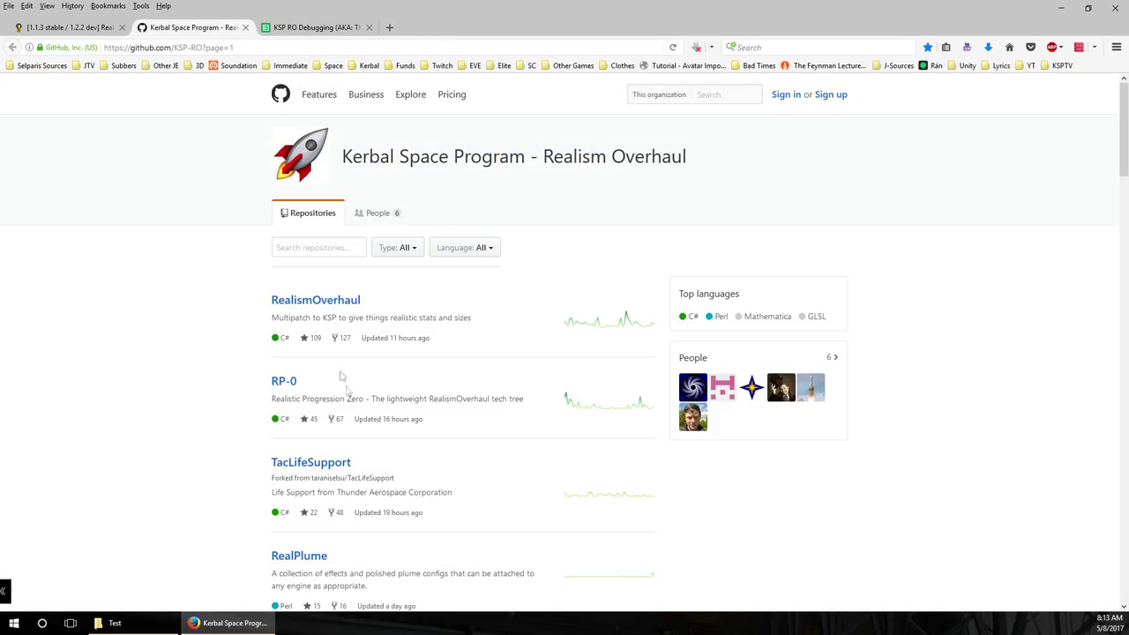
pyautogui.scroll(-3, 353, 388)
pyautogui.click(325, 27)
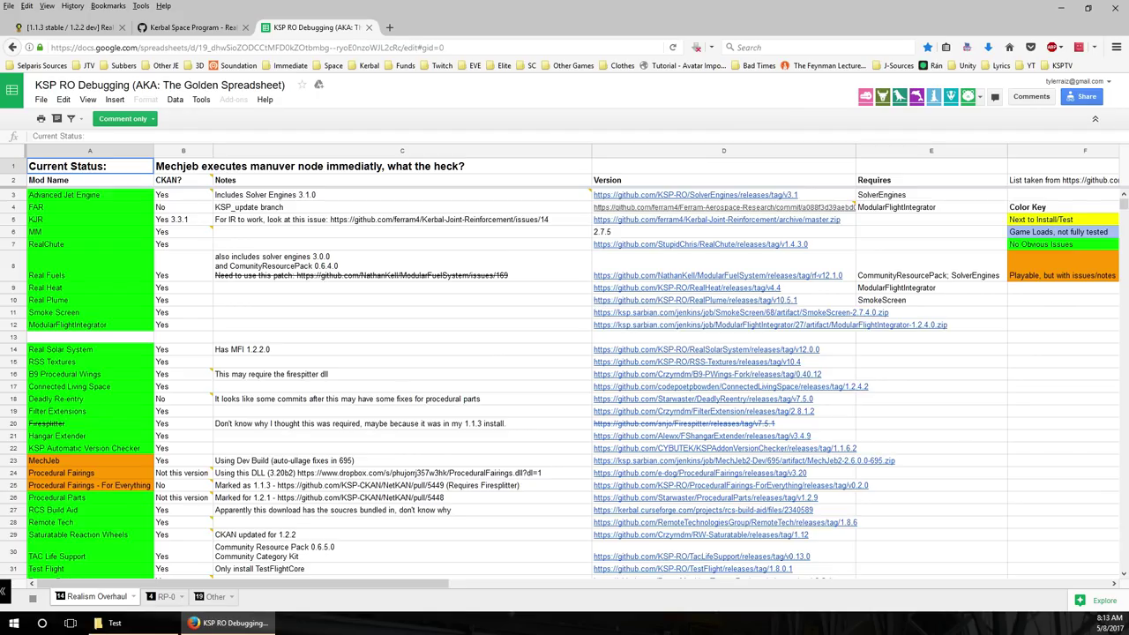
pyautogui.scroll(-1, 92, 376)
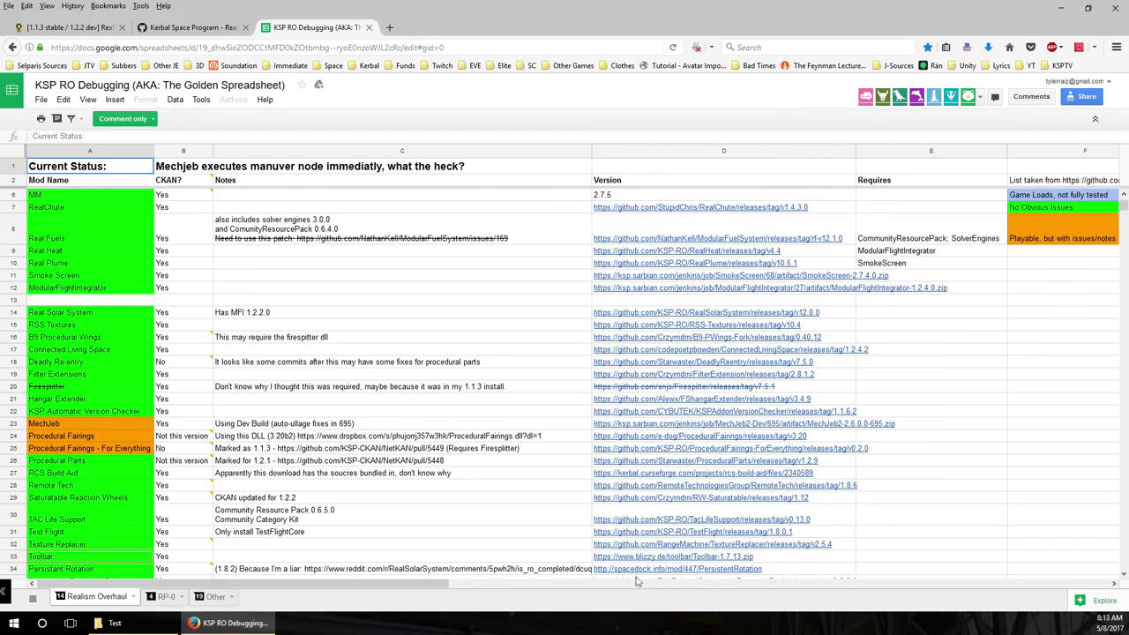
pyautogui.scroll(-5, 565, 429)
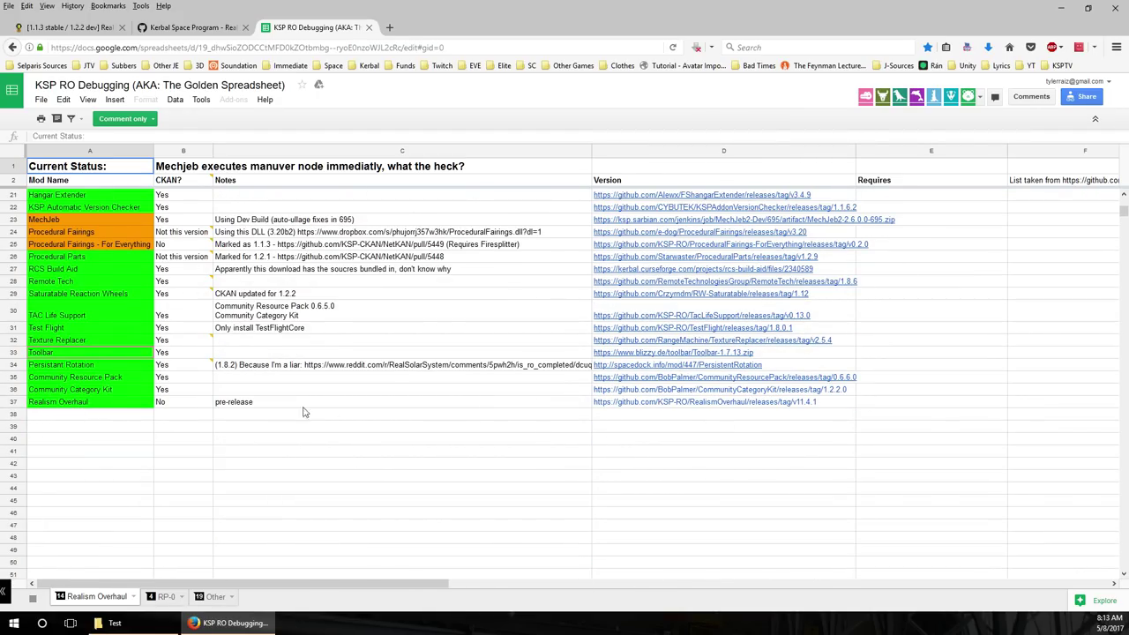
pyautogui.scroll(6, 443, 406)
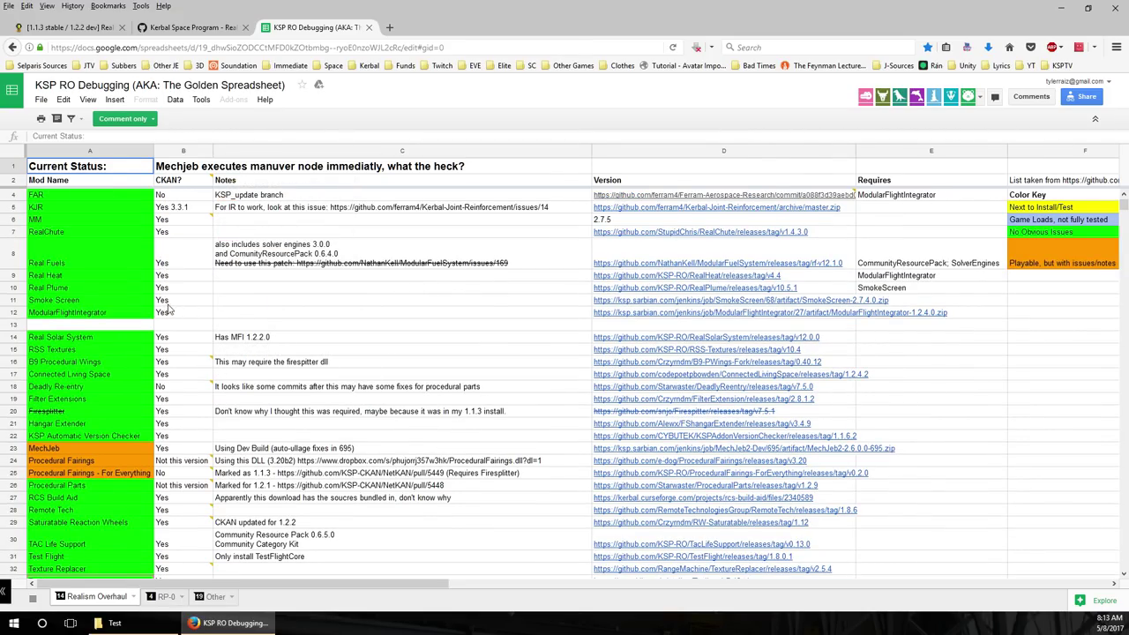
pyautogui.moveTo(171, 392)
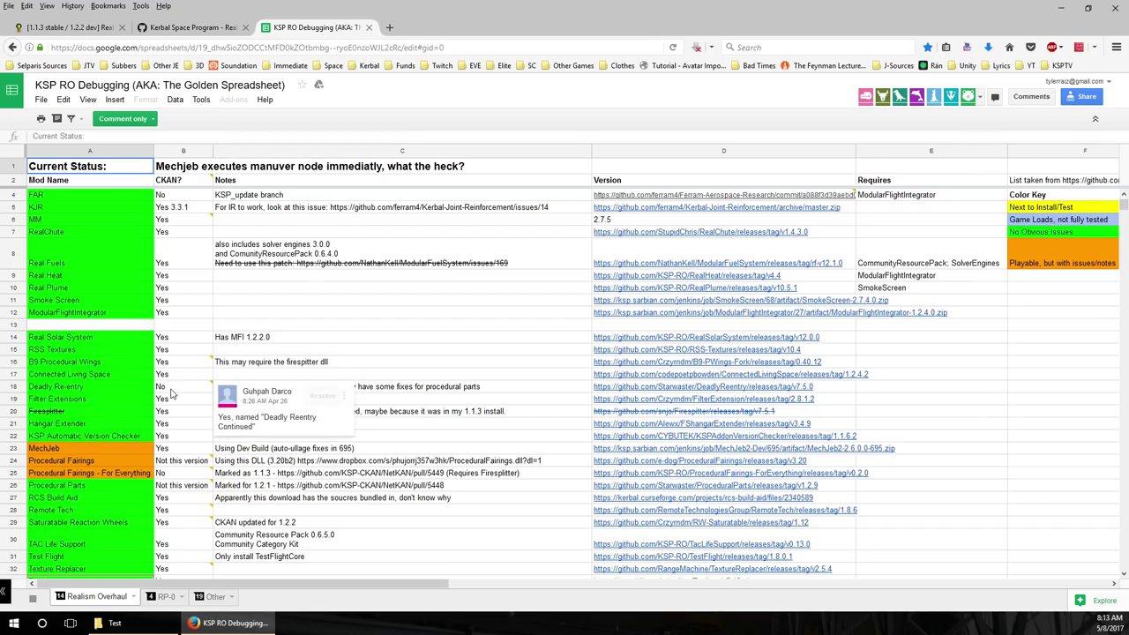
pyautogui.scroll(-2, 207, 323)
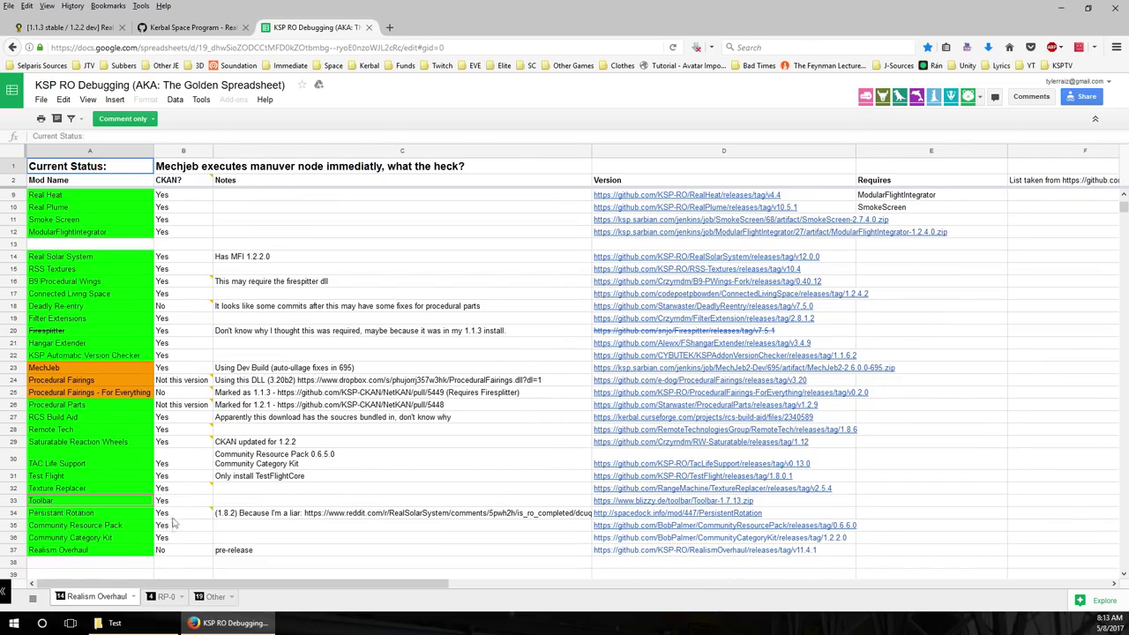
pyautogui.scroll(2, 300, 394)
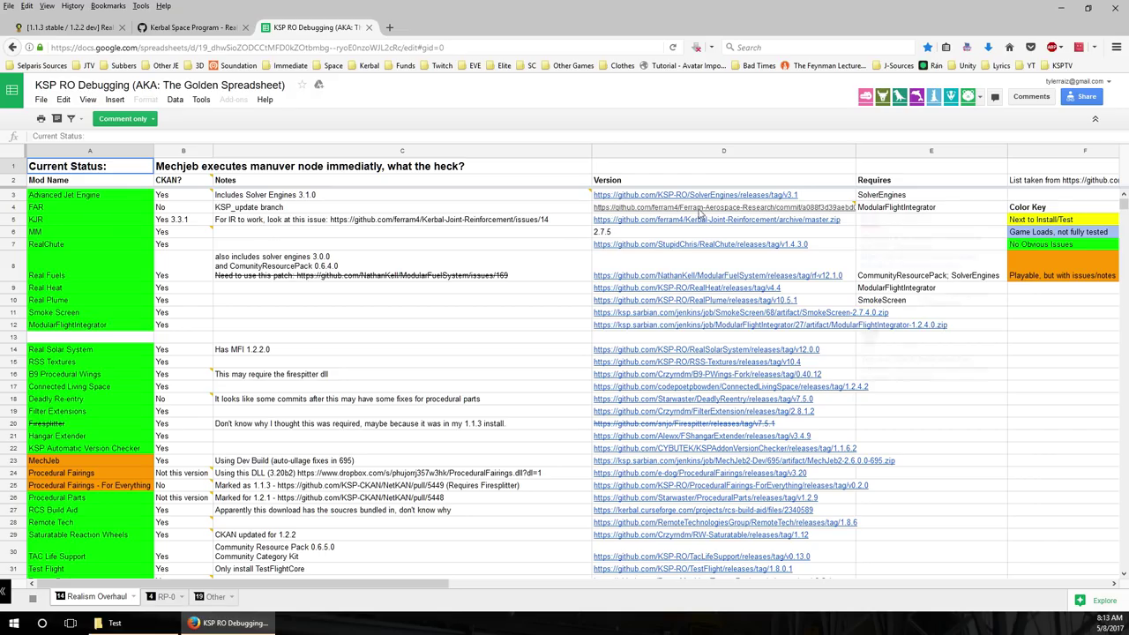
pyautogui.rightClick(697, 209)
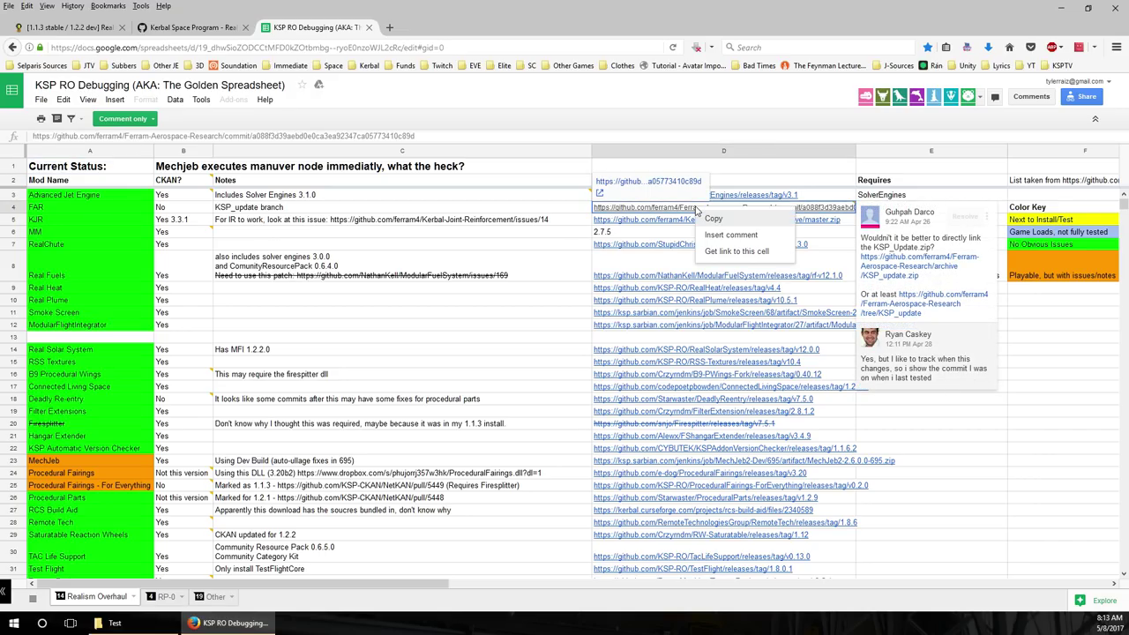
pyautogui.click(713, 218)
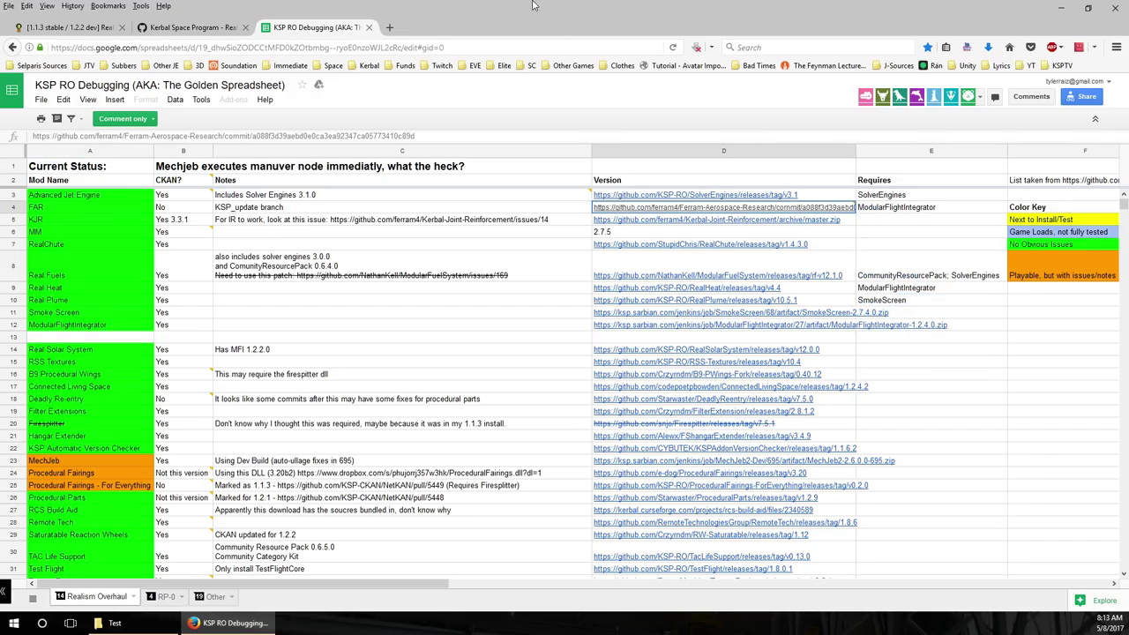
pyautogui.click(201, 27)
# Open the Ferram Aerospace Research link from the Realism Overhaul thread in a new tab
pyautogui.scroll(3, 405, 176)
pyautogui.scroll(-4, 405, 178)
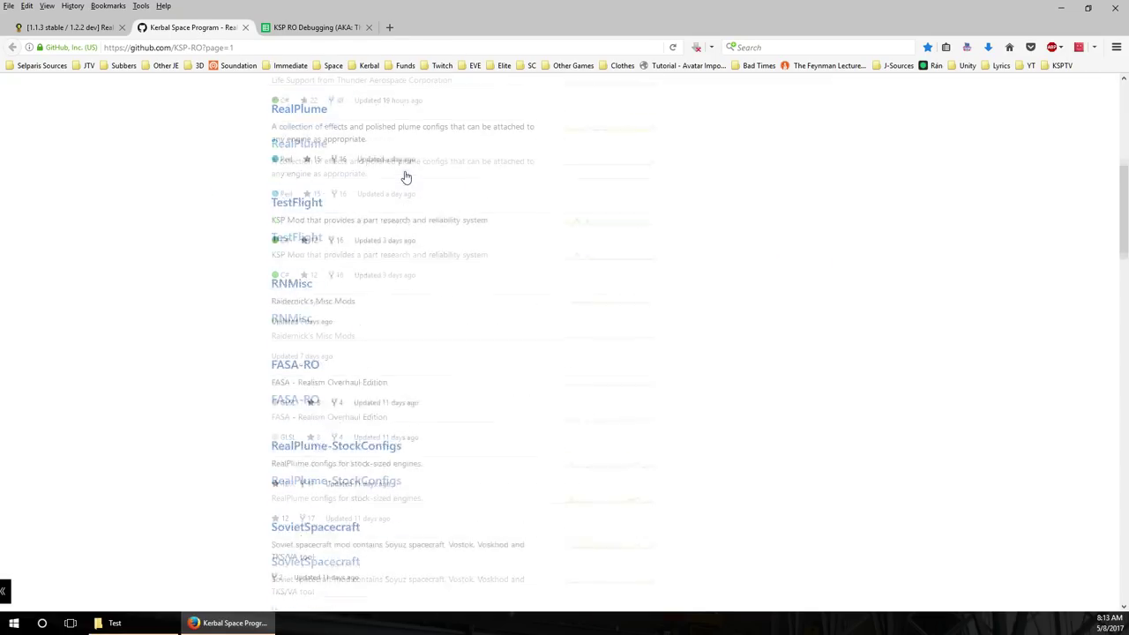
pyautogui.click(108, 29)
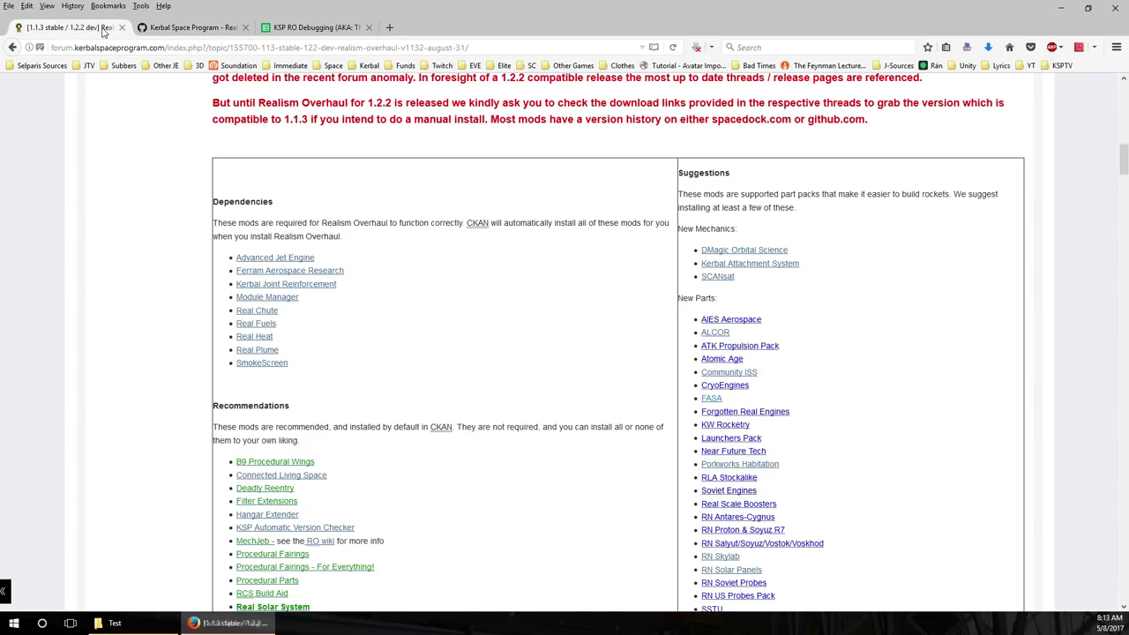
pyautogui.rightClick(260, 271)
pyautogui.click(300, 282)
pyautogui.click(187, 27)
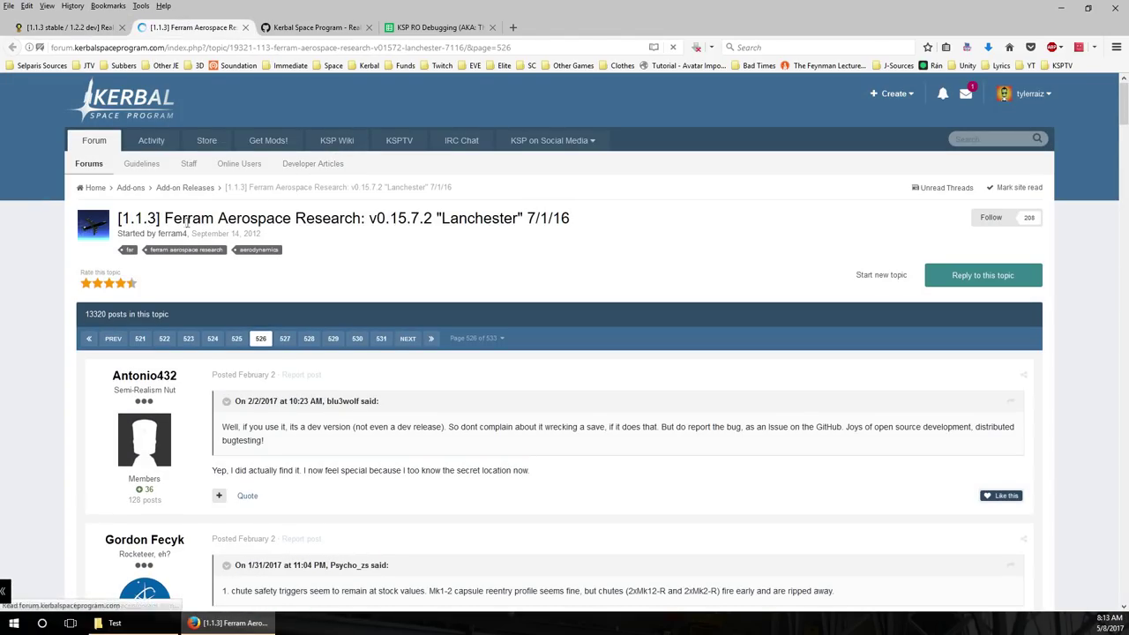
# Go to the FAR v0.15.7.2 thread's first page and read its features and download links
pyautogui.click(88, 340)
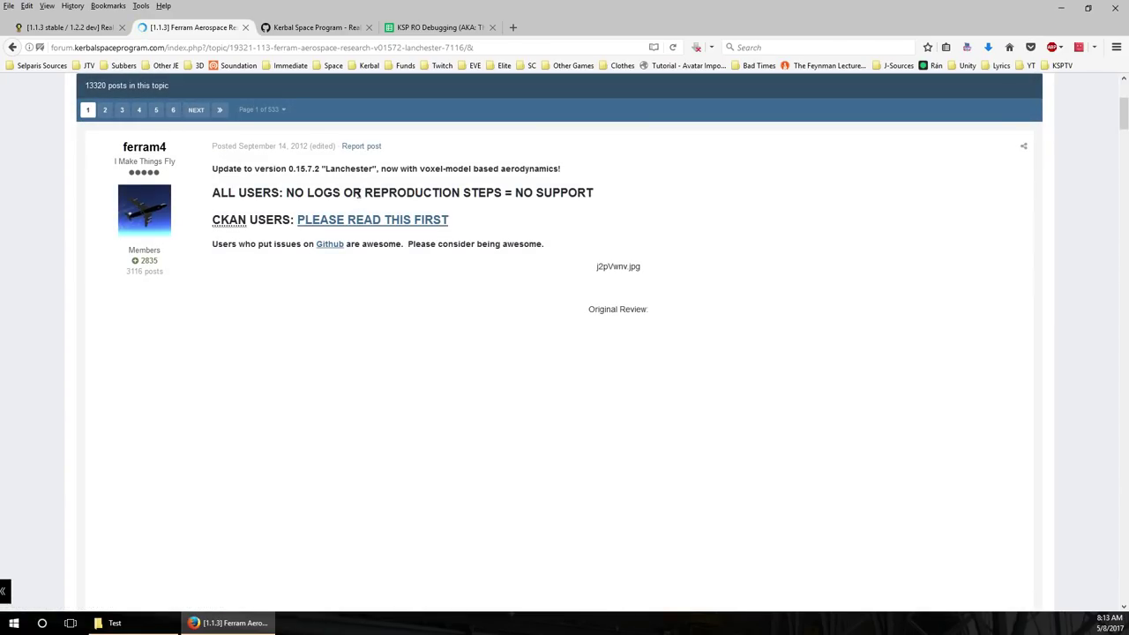
pyautogui.scroll(-12, 282, 192)
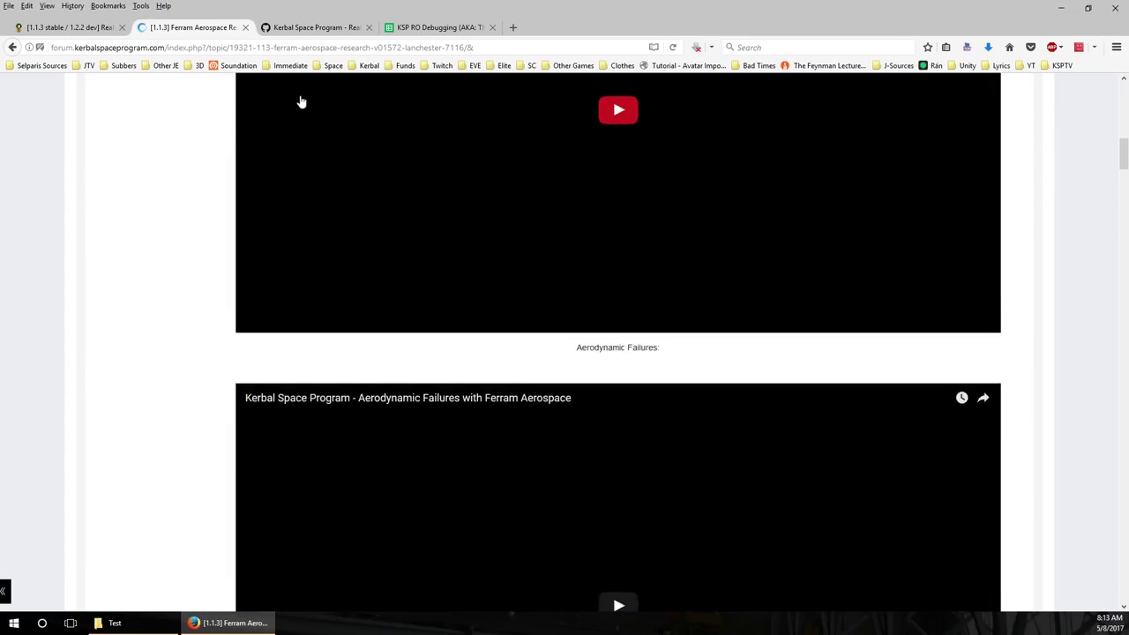
pyautogui.scroll(-10, 212, 176)
pyautogui.scroll(5, 210, 181)
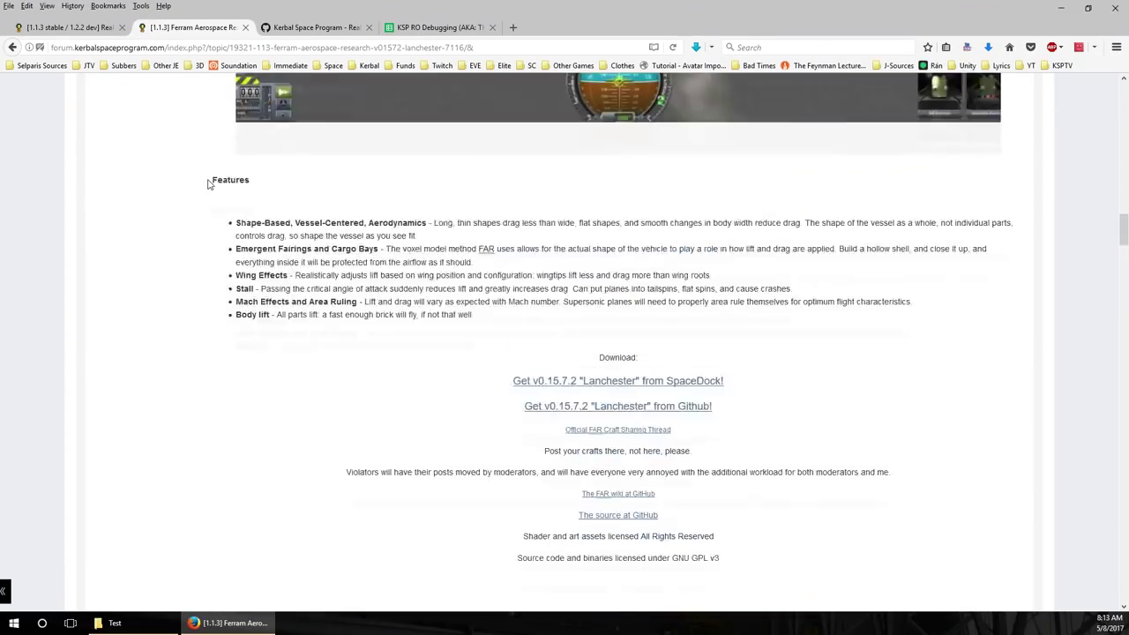
pyautogui.scroll(-3, 208, 184)
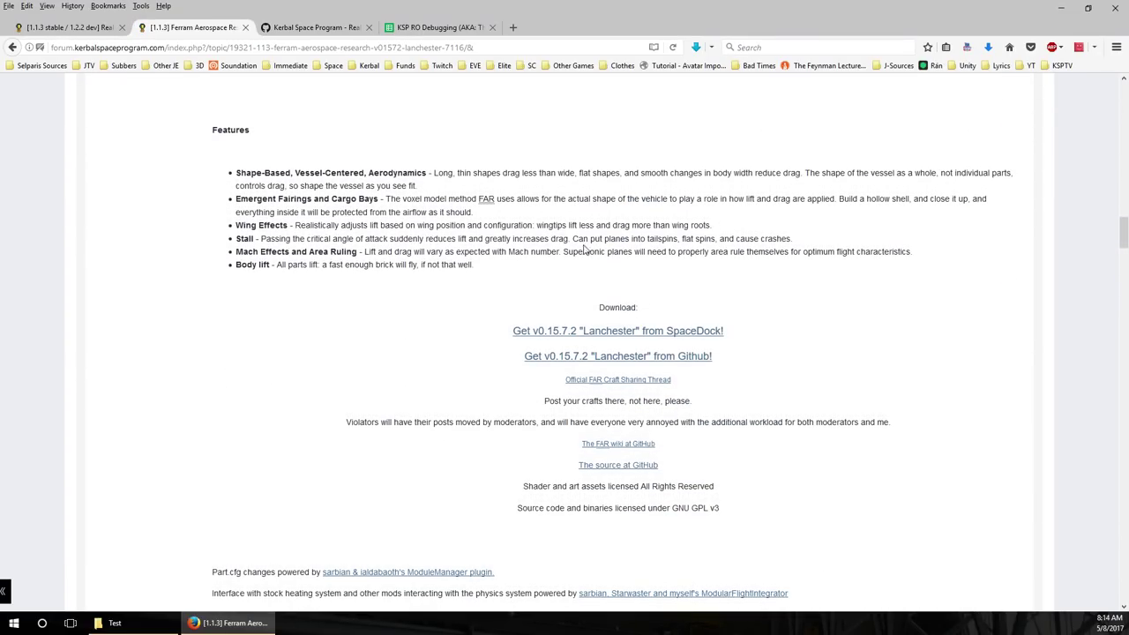
pyautogui.scroll(7, 584, 251)
pyautogui.scroll(-3, 580, 253)
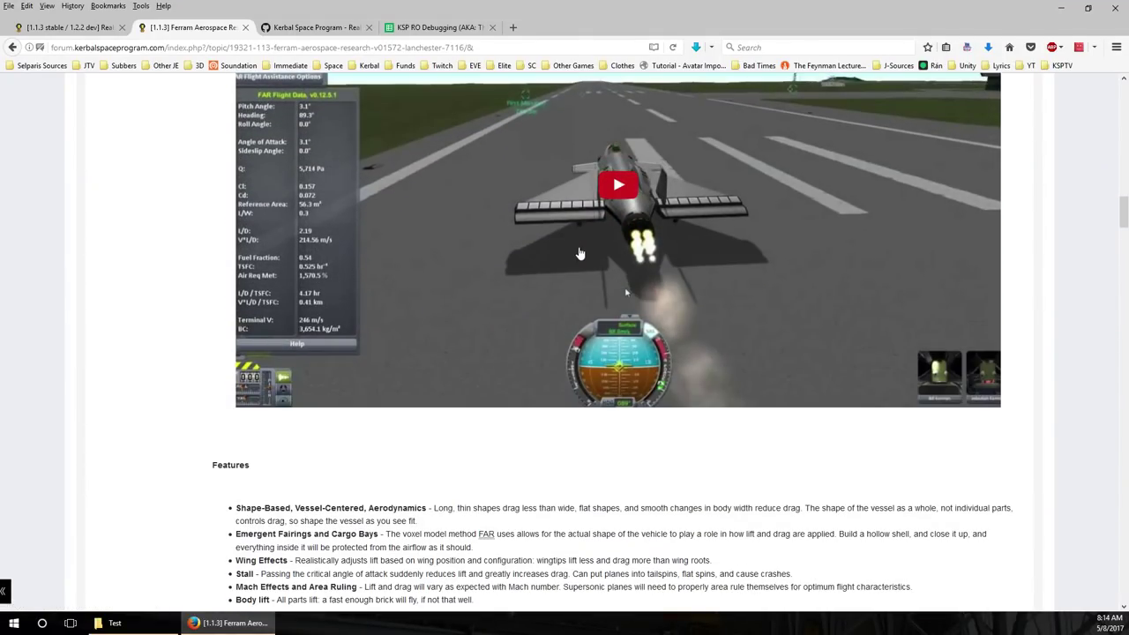
pyautogui.scroll(-3, 344, 300)
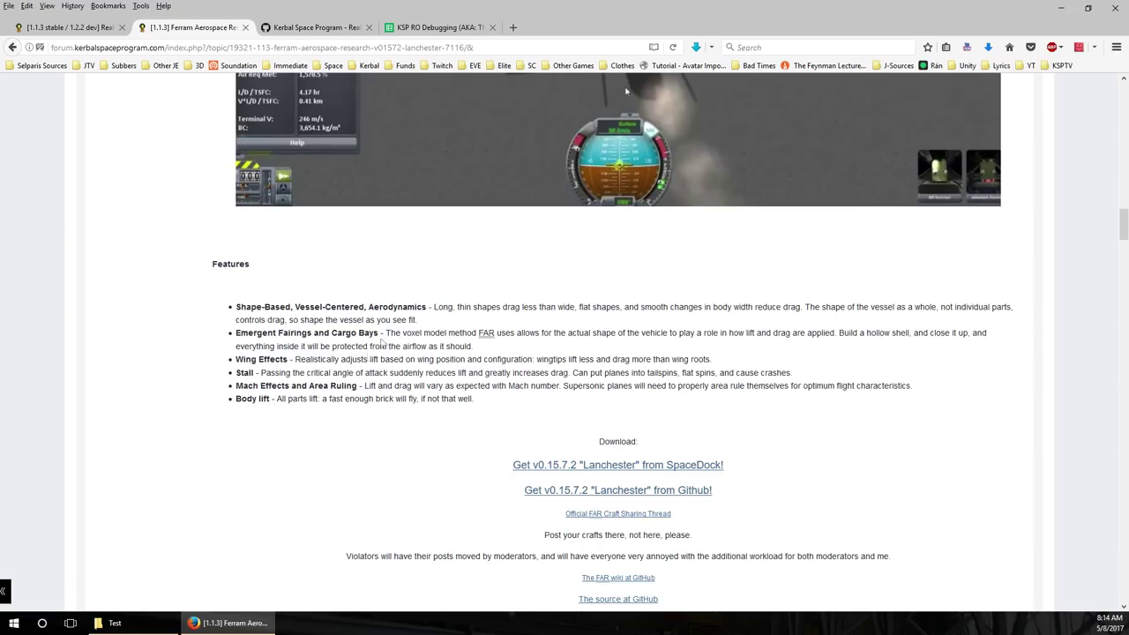
pyautogui.moveTo(225, 310); pyautogui.dragTo(431, 311)
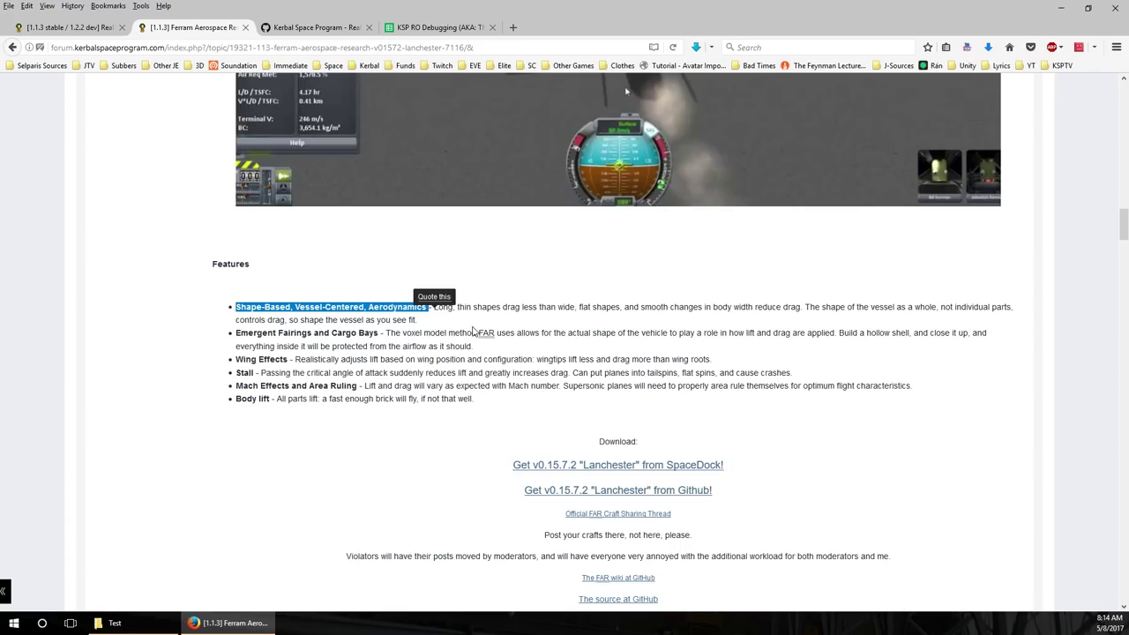
pyautogui.click(474, 333)
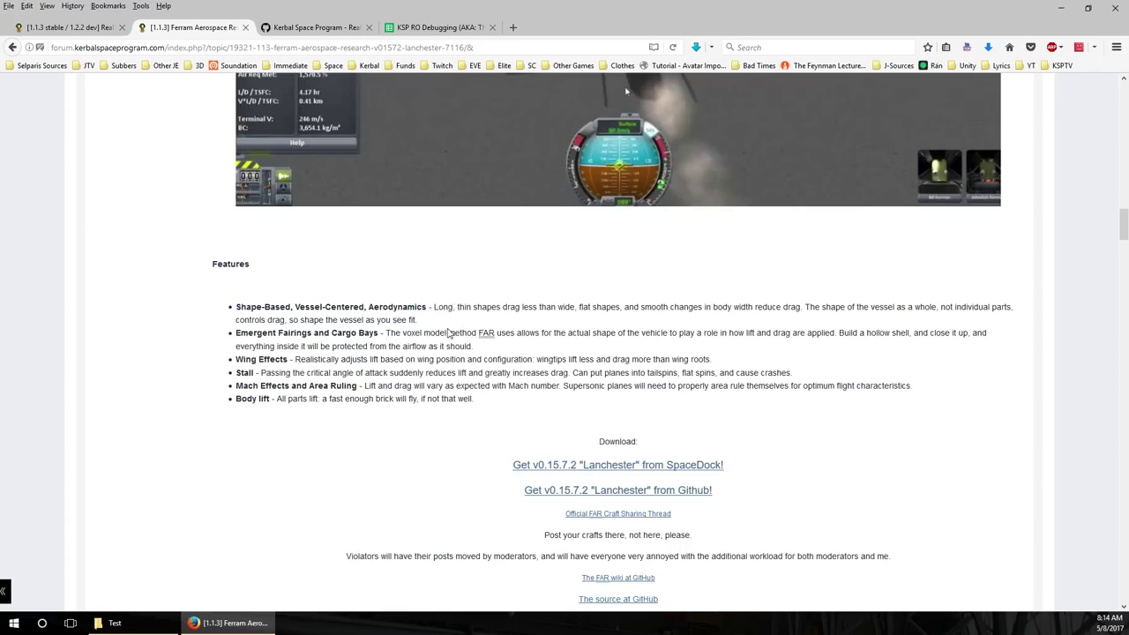